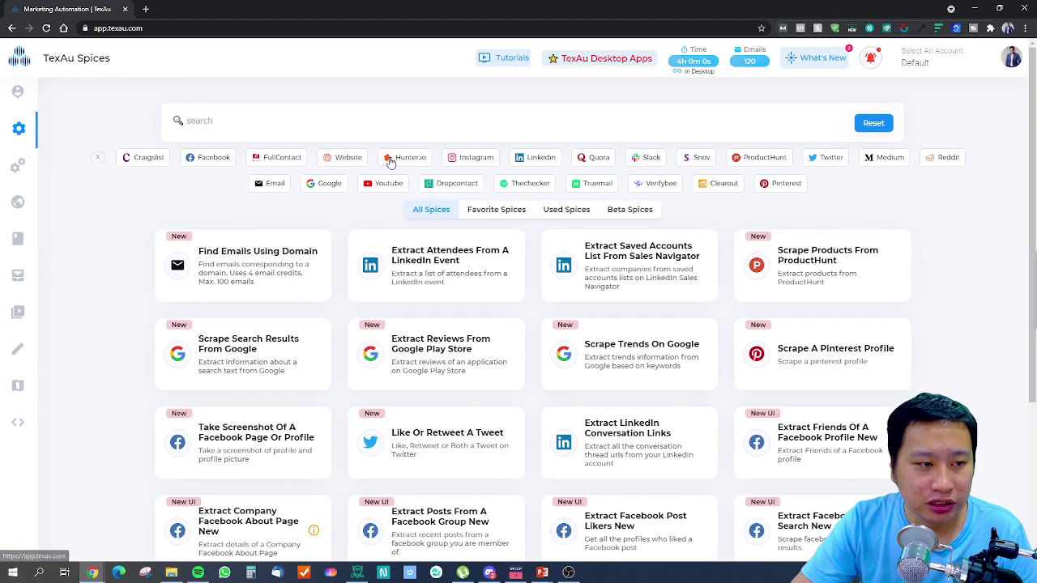
Filter the spices by the Website platform to view the website automations.
left_click(346, 159)
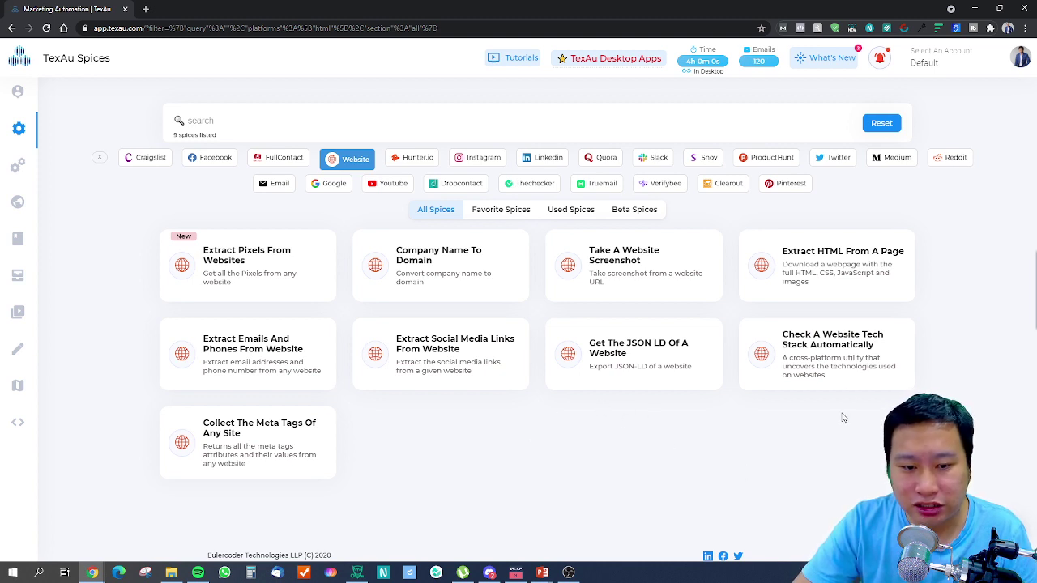
middle_click(839, 364)
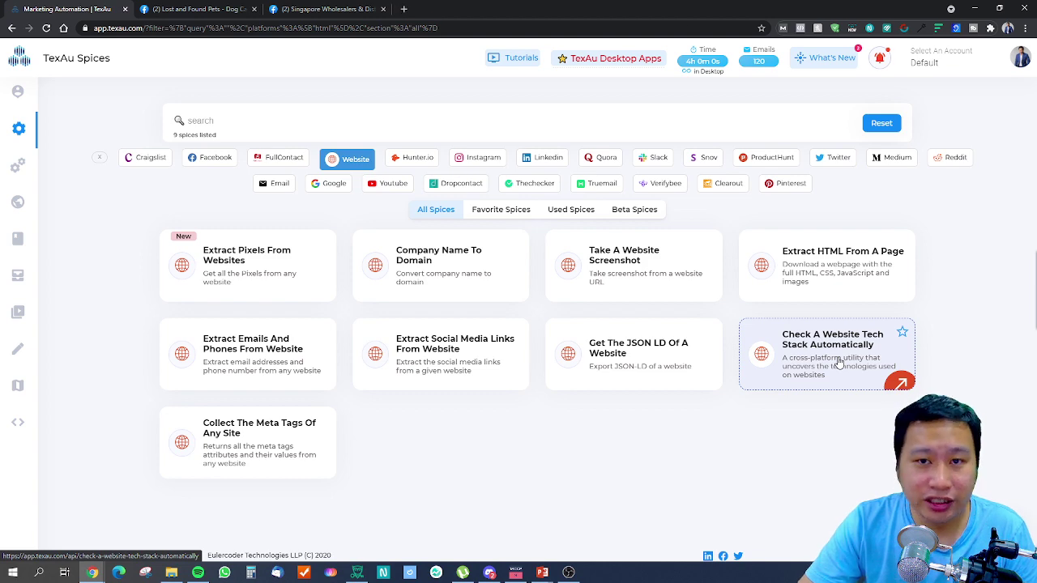
Close the Singapore Wholesalers tab, search Google for "attention insight" in a new tab and view the attentioninsight.com homepage.
left_click(394, 9)
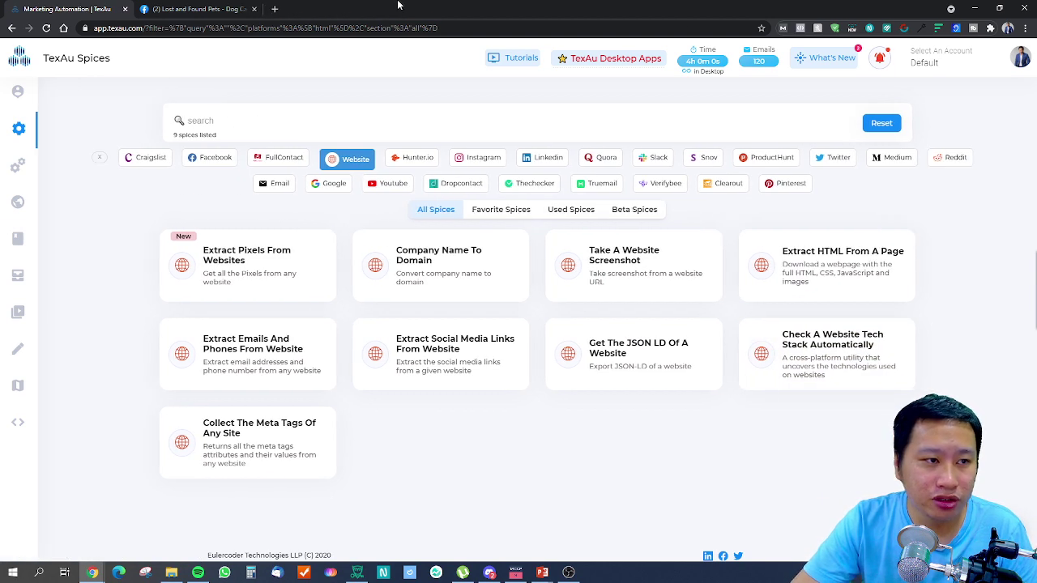
left_click(285, 9)
type("a")
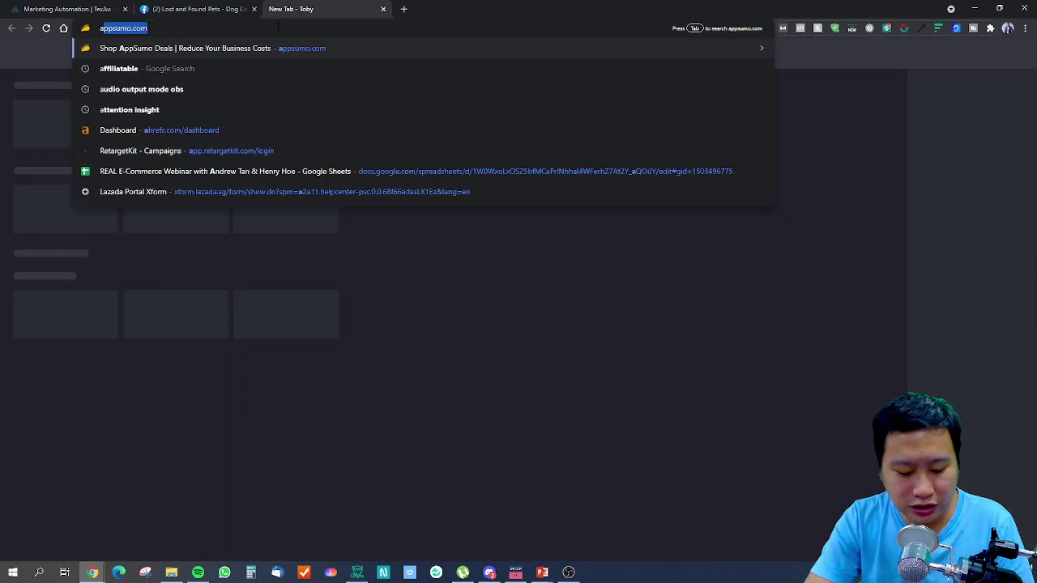
type("ttention insight")
key("Return")
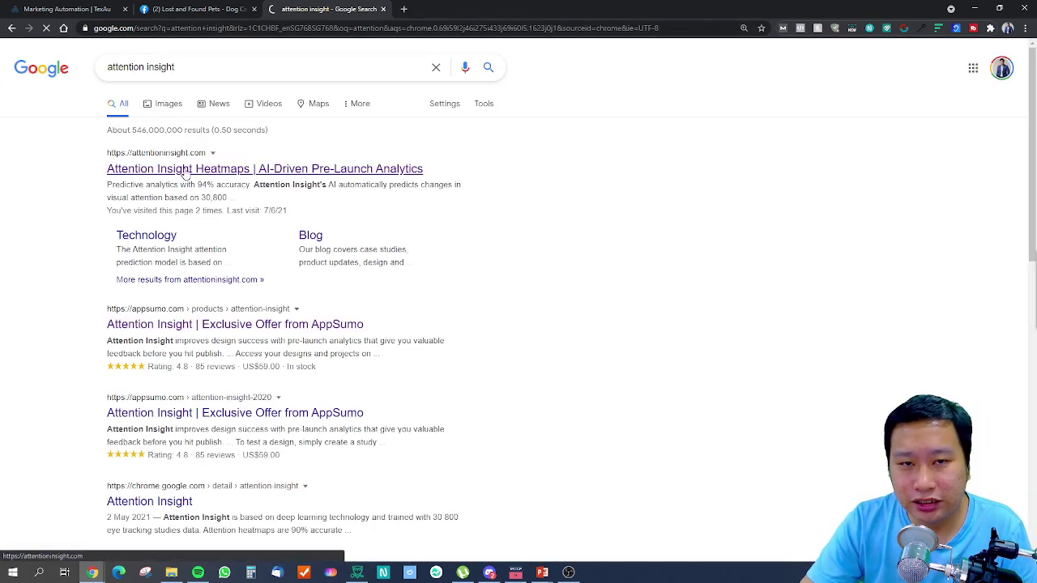
left_click(185, 171)
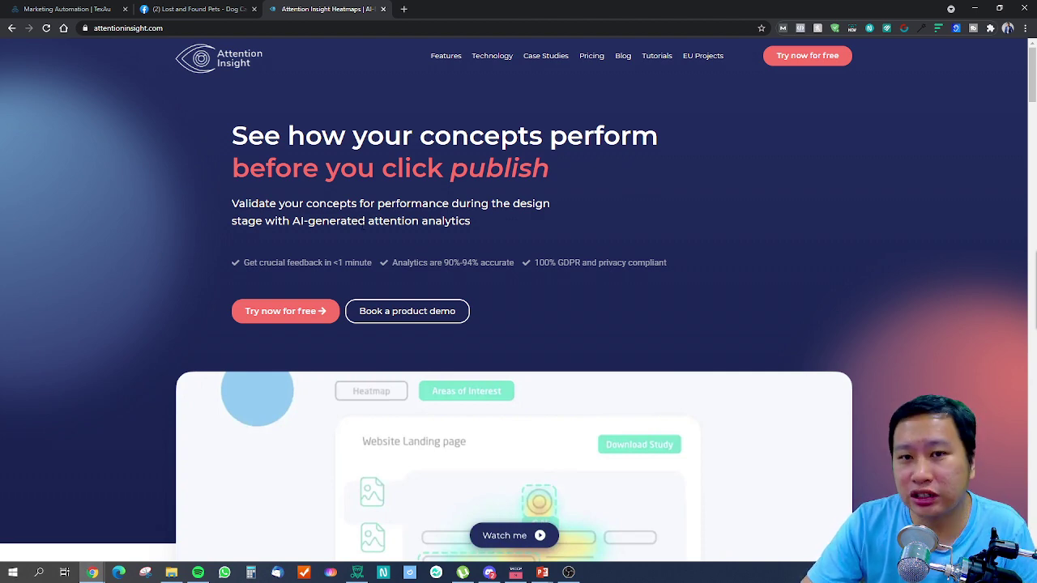
scroll(828, 252, "down", 3)
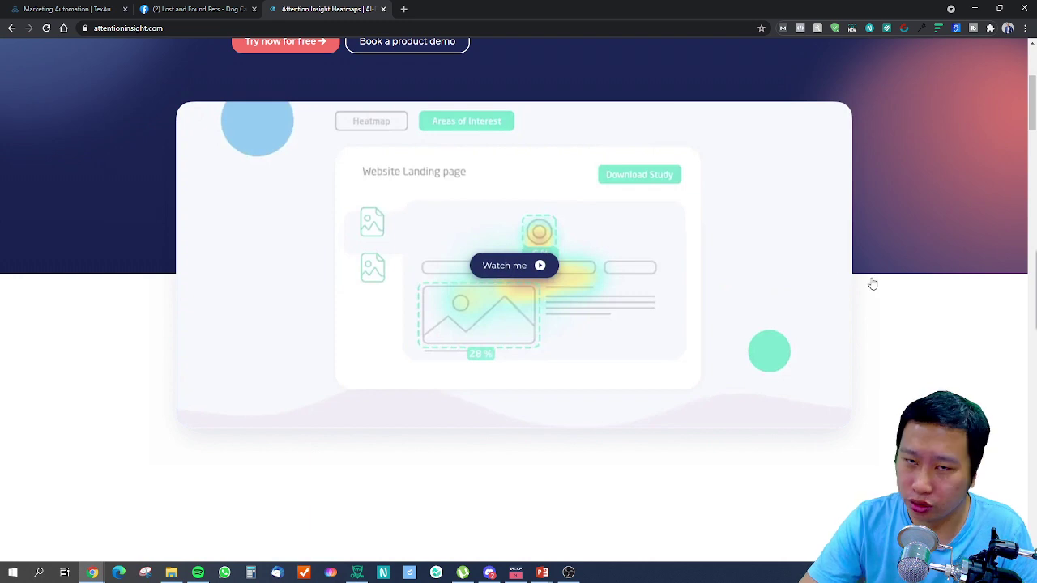
scroll(866, 286, "up", 3)
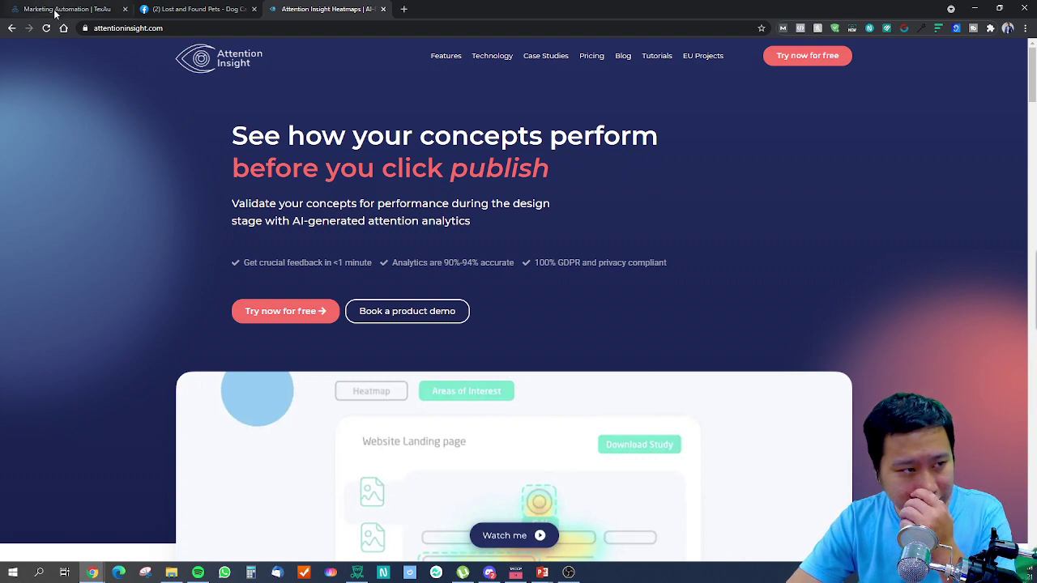
Switch back to TexAu and open the "Scrape Google Search to Google Sheets" recipe.
left_click(58, 10)
mouse_move(20, 166)
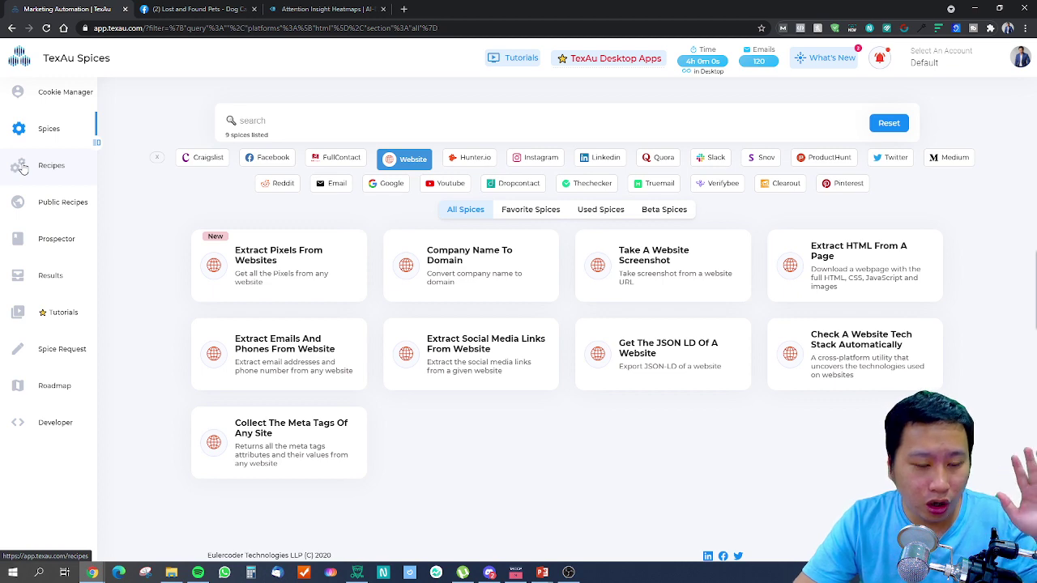
left_click(22, 166)
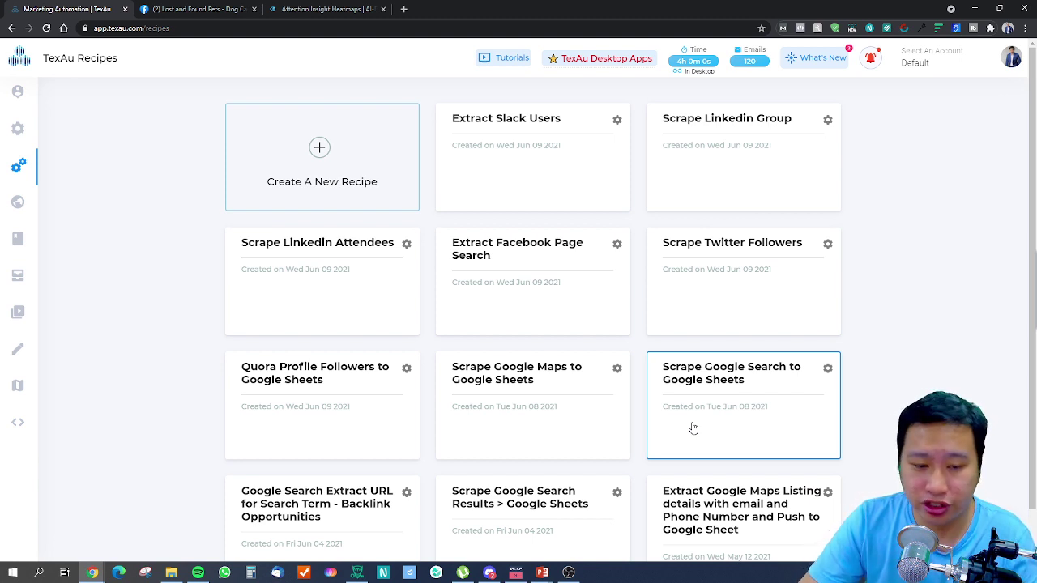
scroll(518, 378, "down", 1)
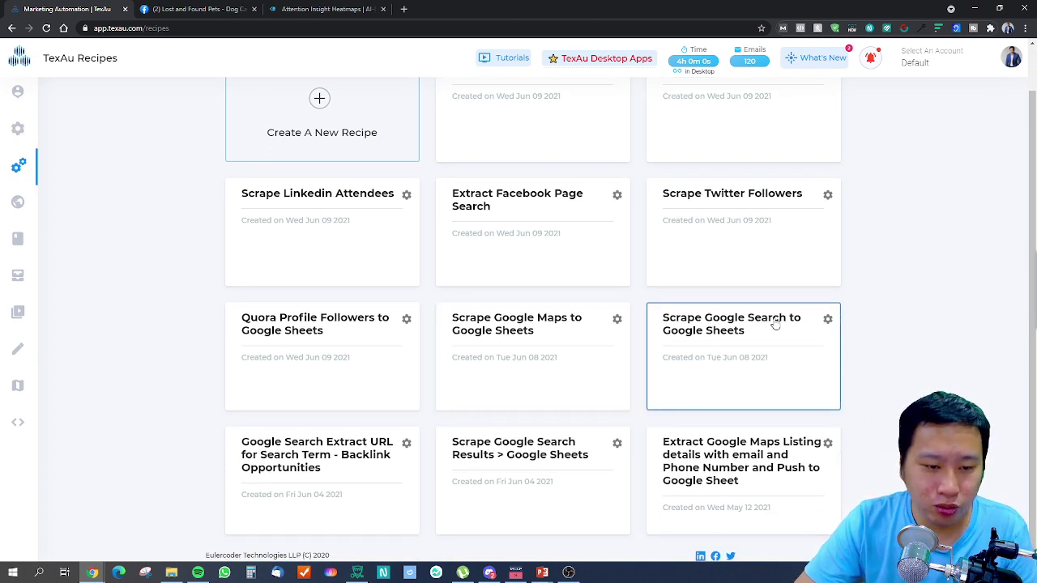
left_click(715, 372)
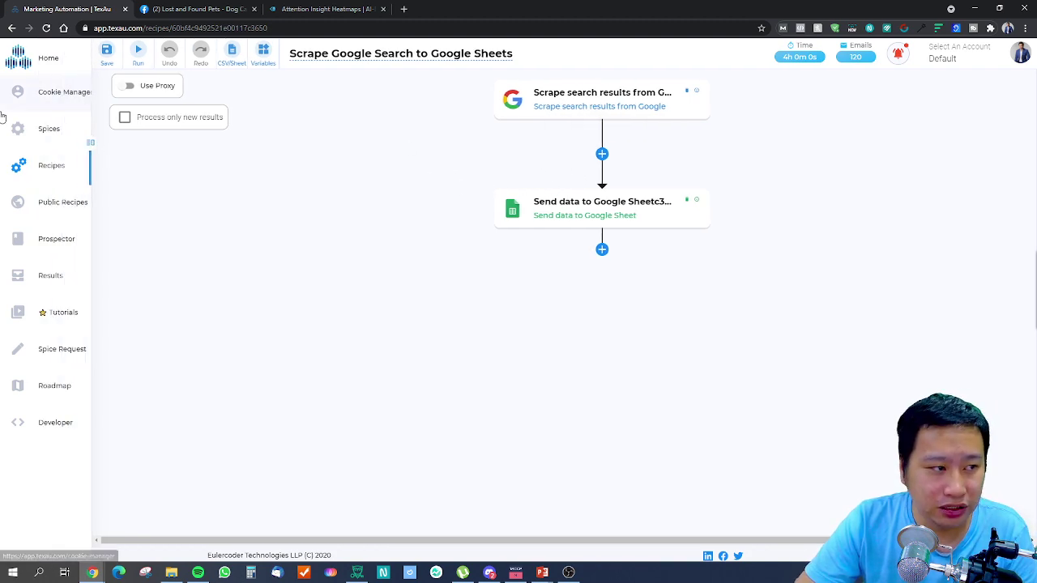
Filter the spices by the Google platform and open the "Scrape Search Results From Google" spice.
left_click(49, 128)
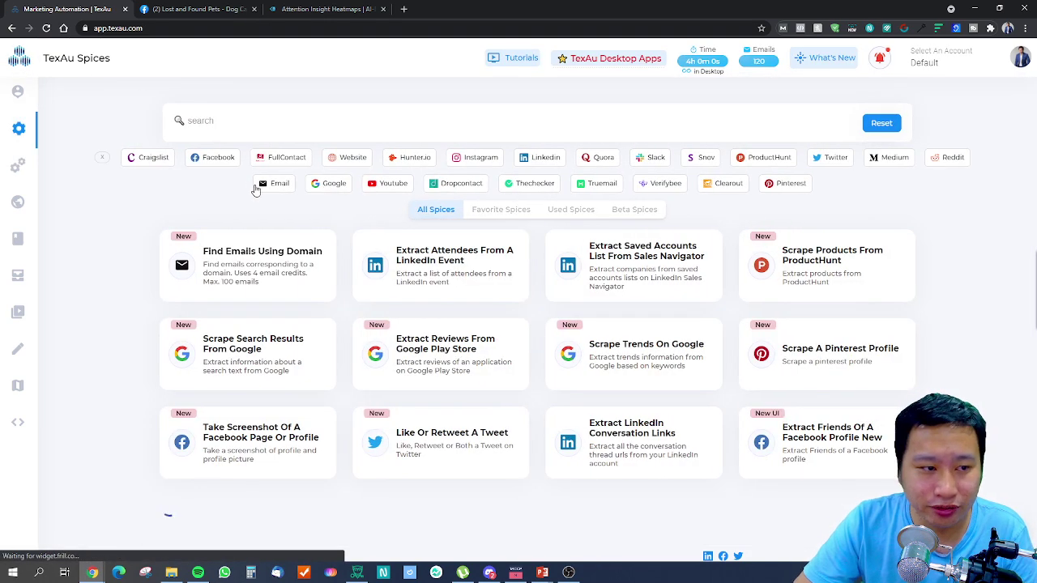
left_click(331, 184)
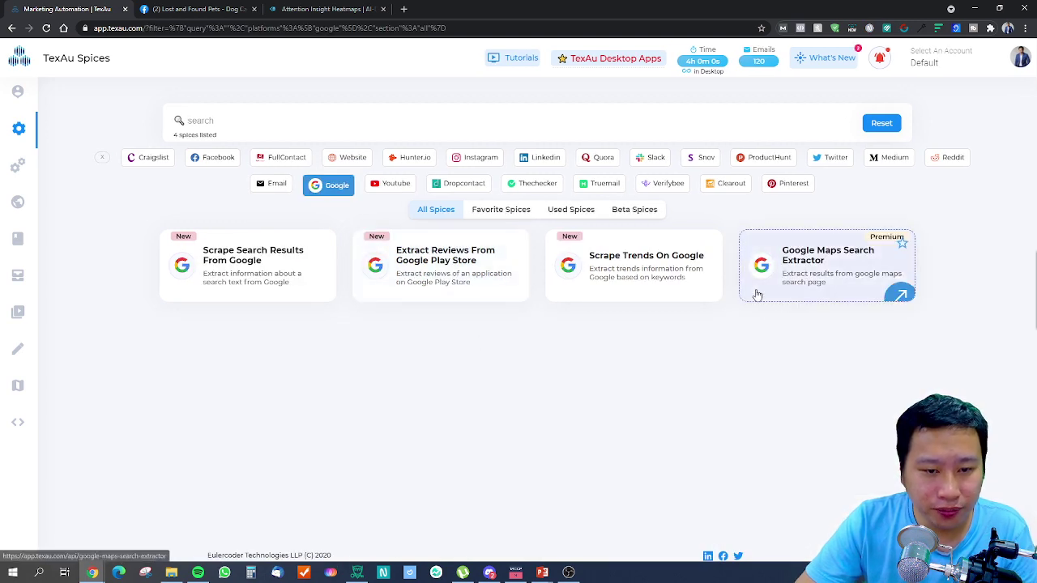
left_click(308, 267)
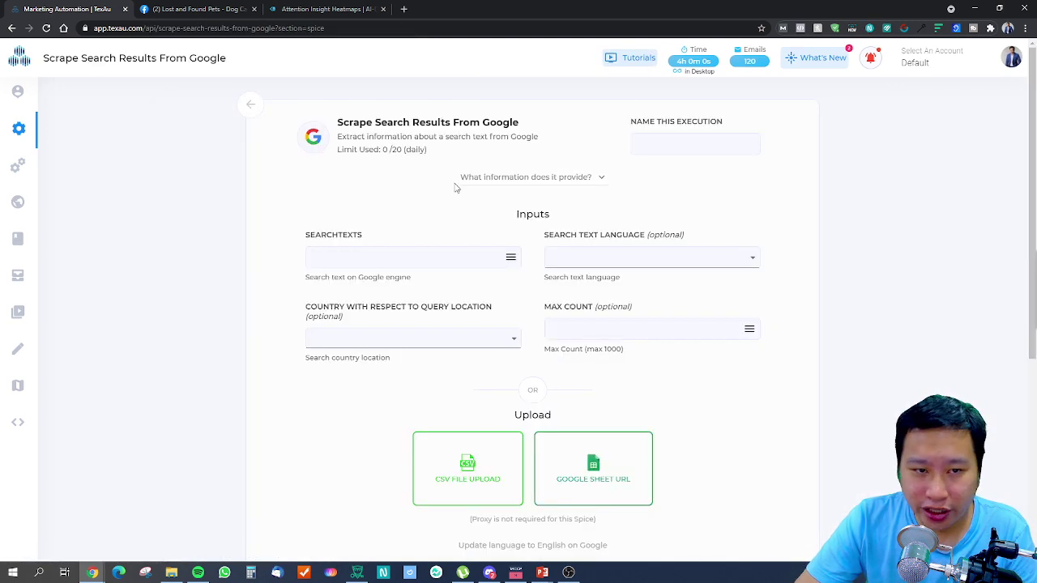
Expand the details on what information the Google search spice provides and examine the search result URL output.
left_click(474, 176)
left_click_drag(540, 268, 523, 209)
left_click(494, 195)
left_click(523, 209)
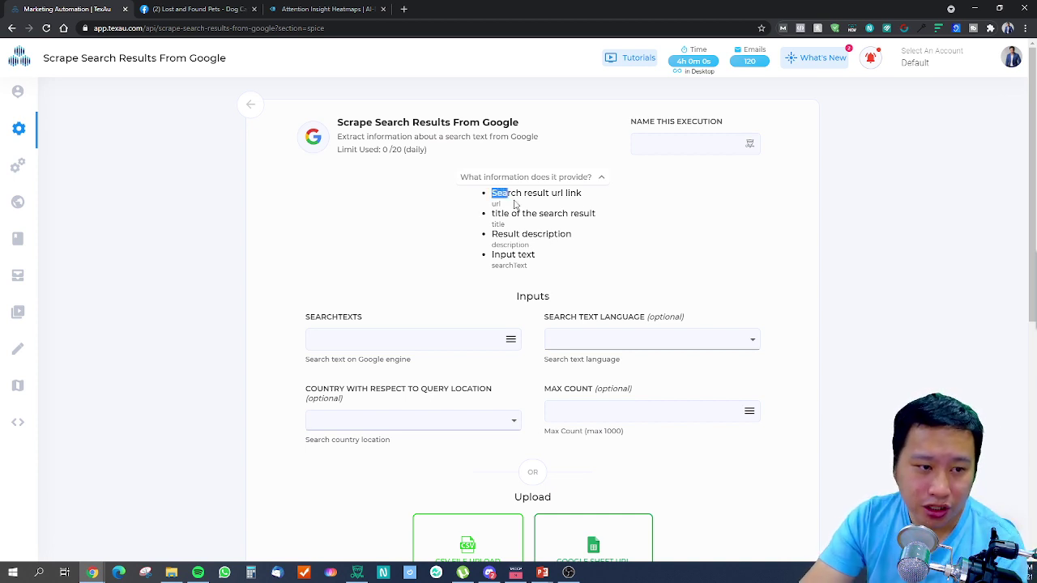
triple_click(493, 195)
left_click(512, 209)
triple_click(492, 196)
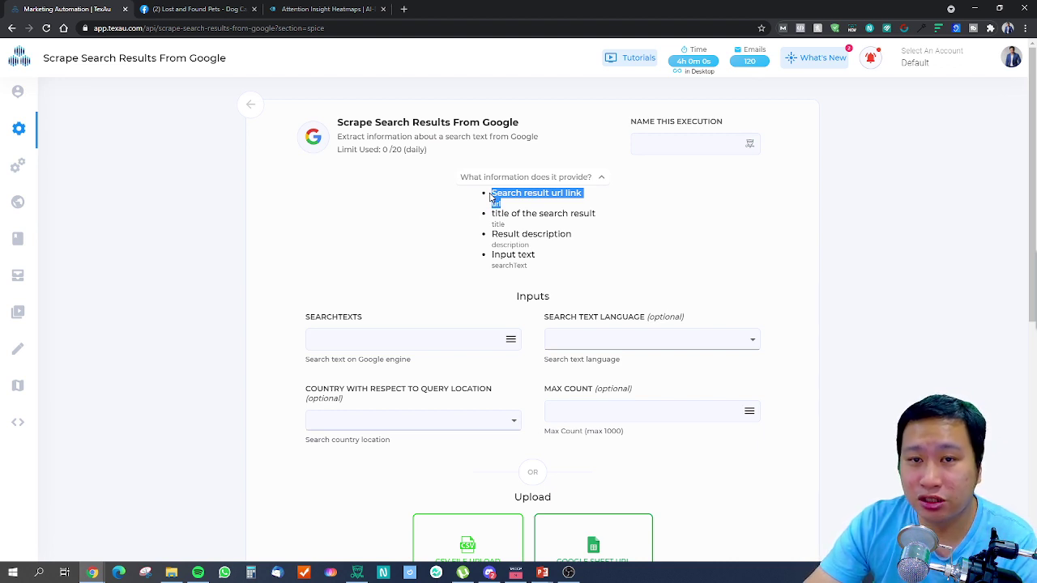
Return to the saved recipes and open "Scrape Google Maps to Google Sheets".
left_click(24, 128)
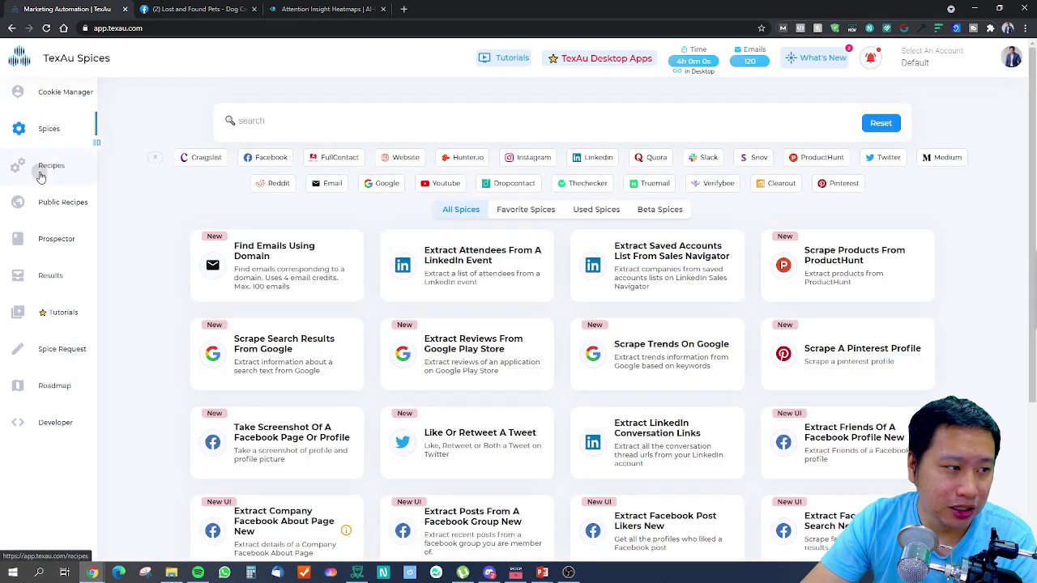
left_click(45, 165)
scroll(567, 370, "down", 1)
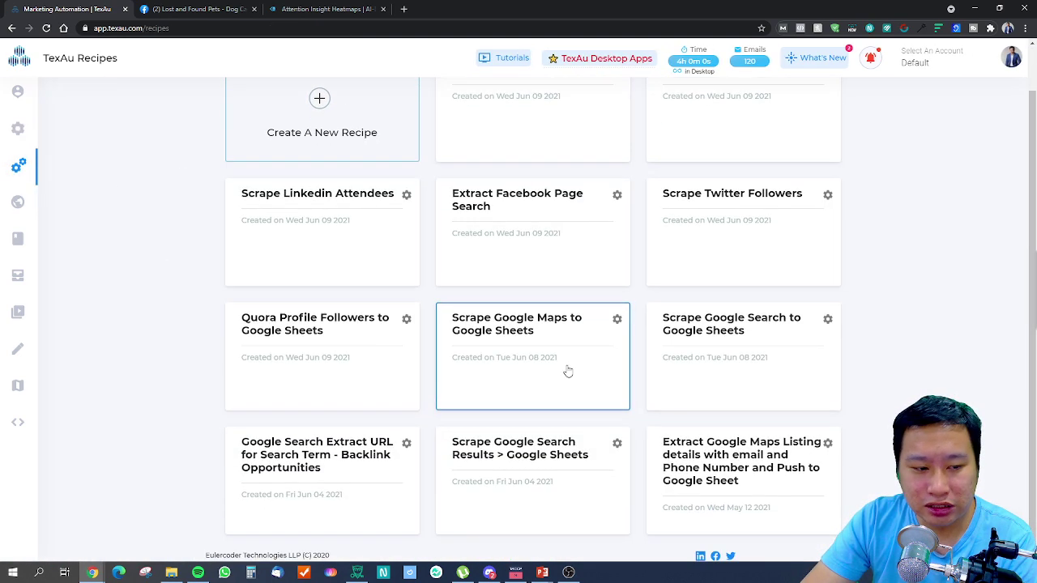
left_click(533, 326)
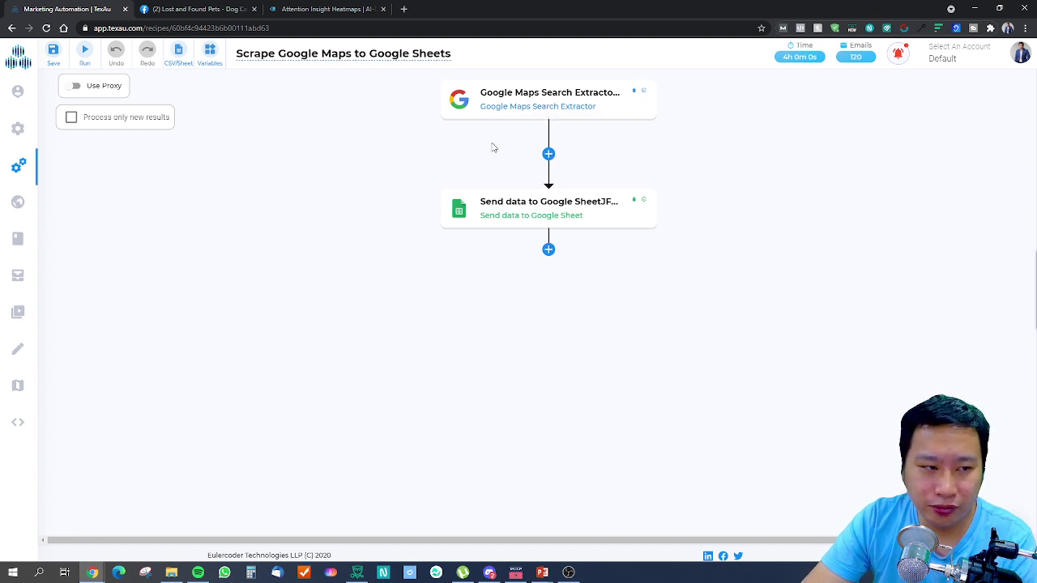
Start adding a spice after the Google Maps Search Extractor and browse the spices offered for the Website platform.
left_click(548, 154)
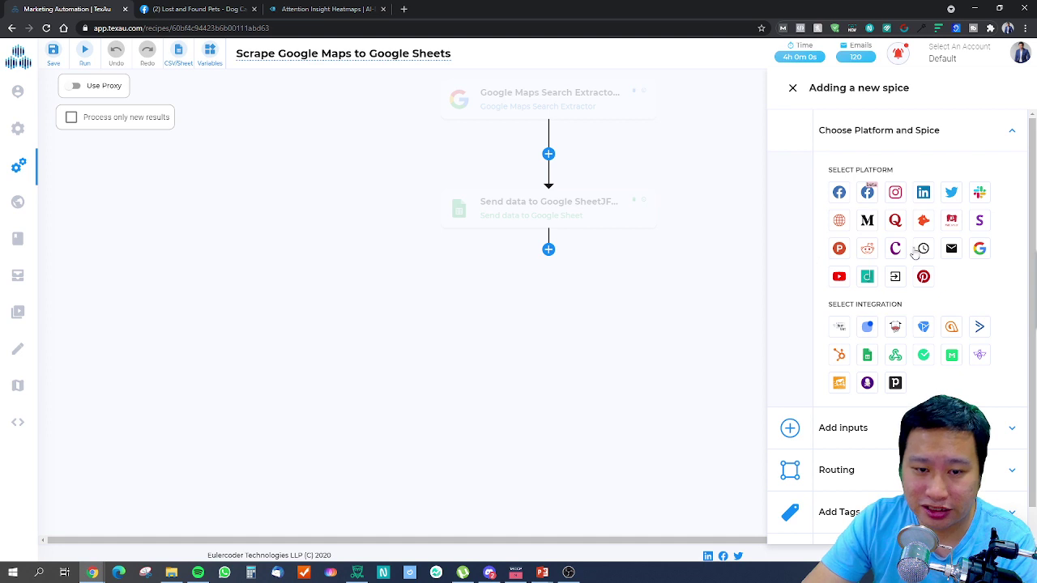
left_click(839, 220)
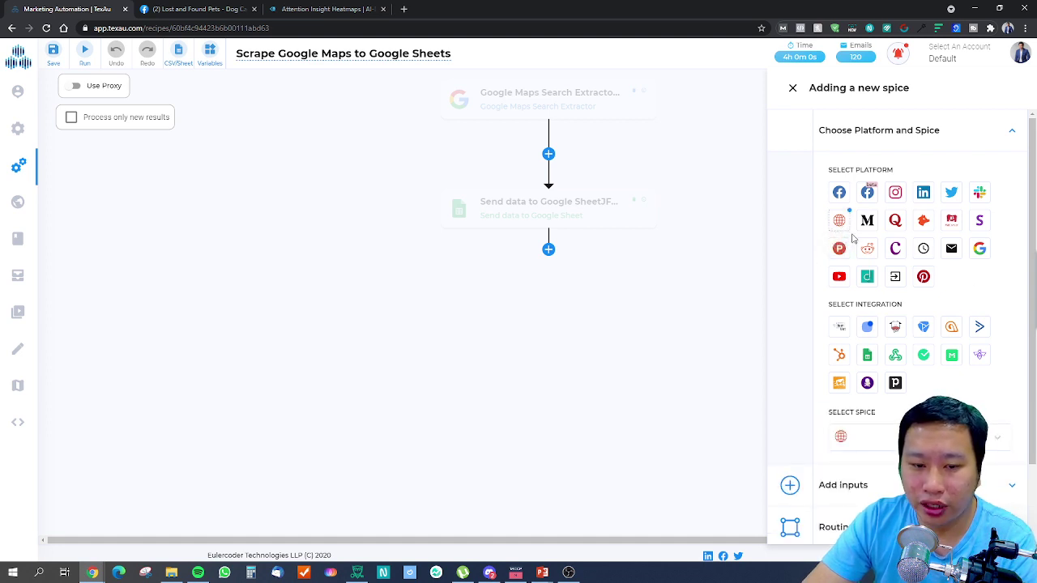
scroll(880, 429, "down", 3)
scroll(881, 426, "up", 1)
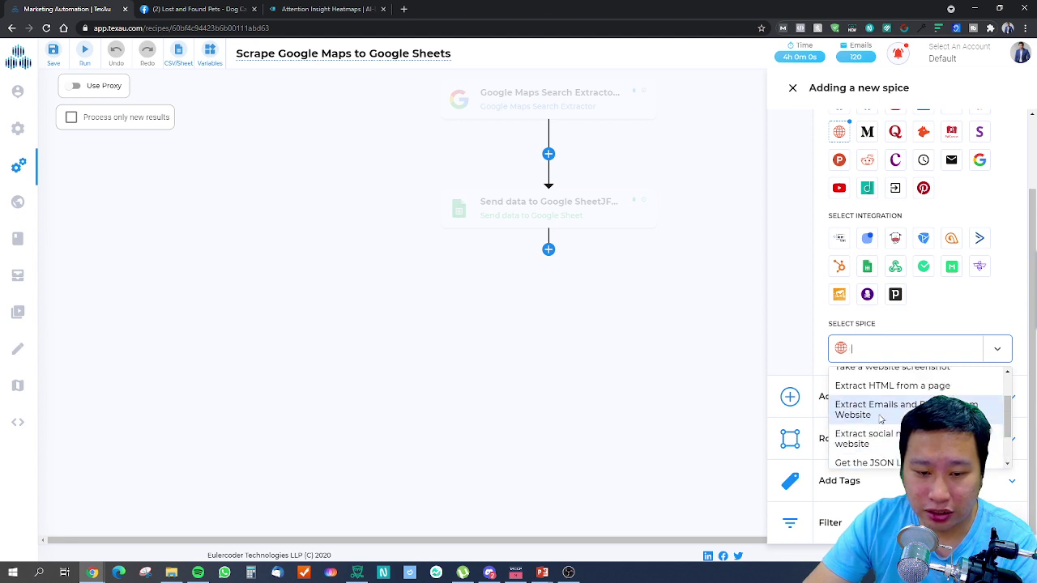
scroll(873, 418, "down", 2)
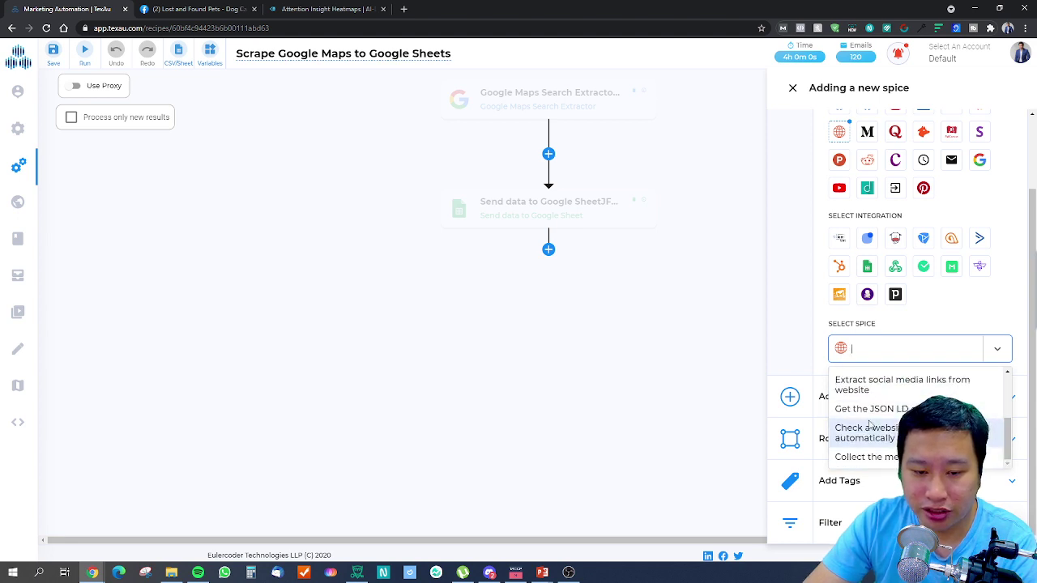
scroll(894, 418, "up", 2)
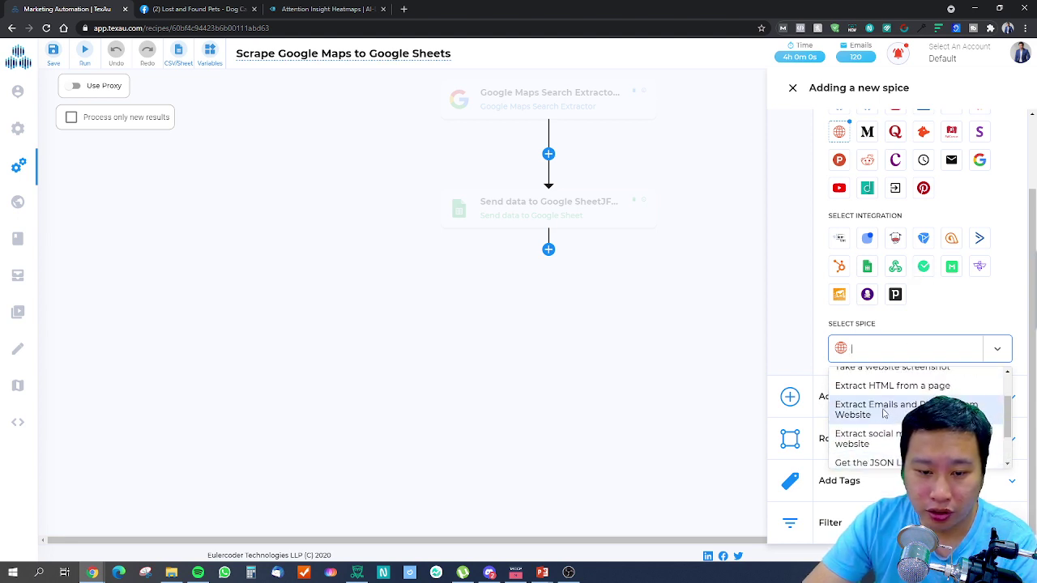
Insert the Email platform's "Find Emails using Domain" spice after the Google Maps Search Extractor, and delete it again.
left_click(951, 160)
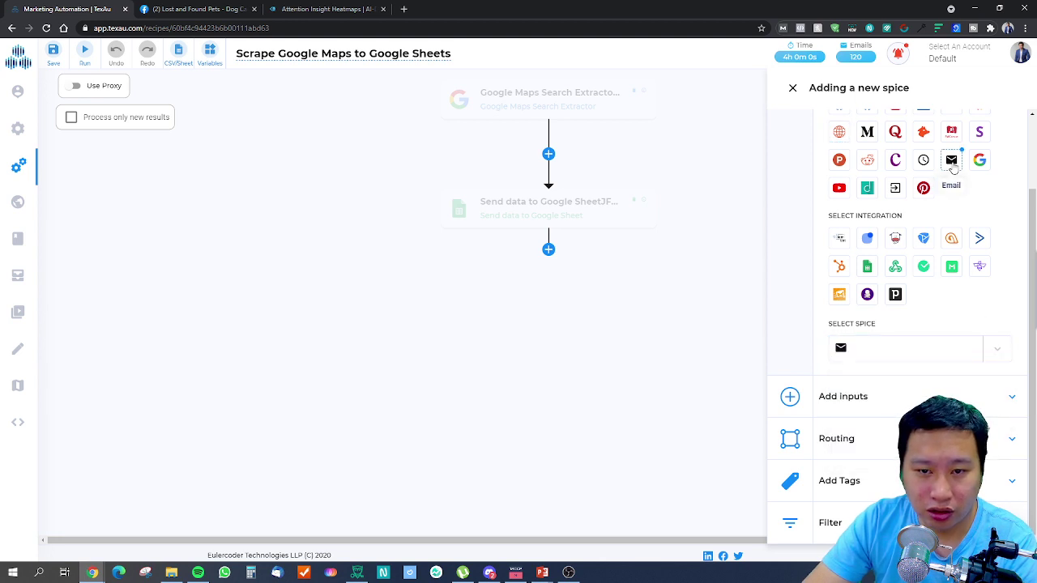
left_click(901, 352)
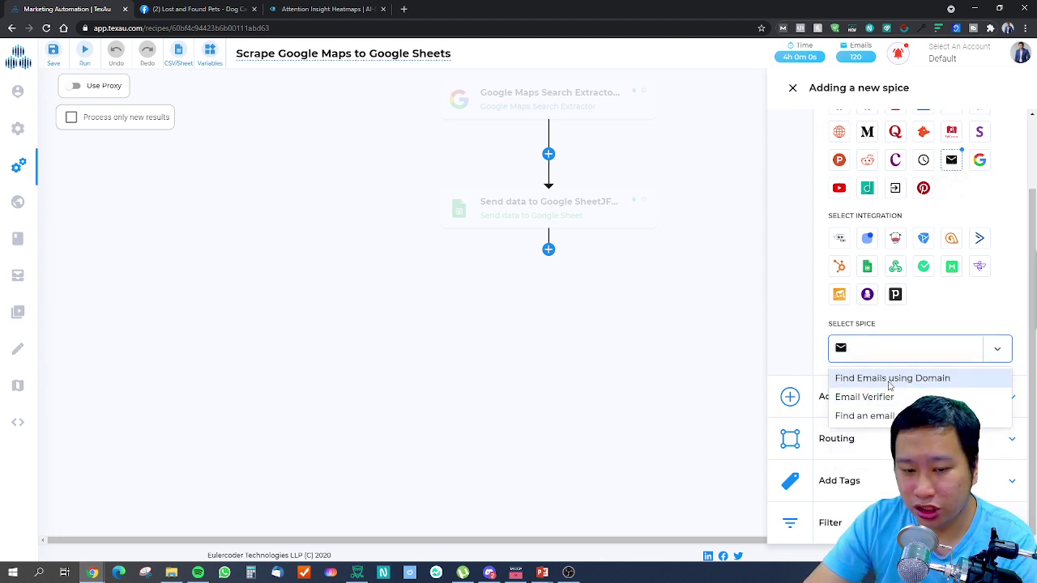
left_click(932, 317)
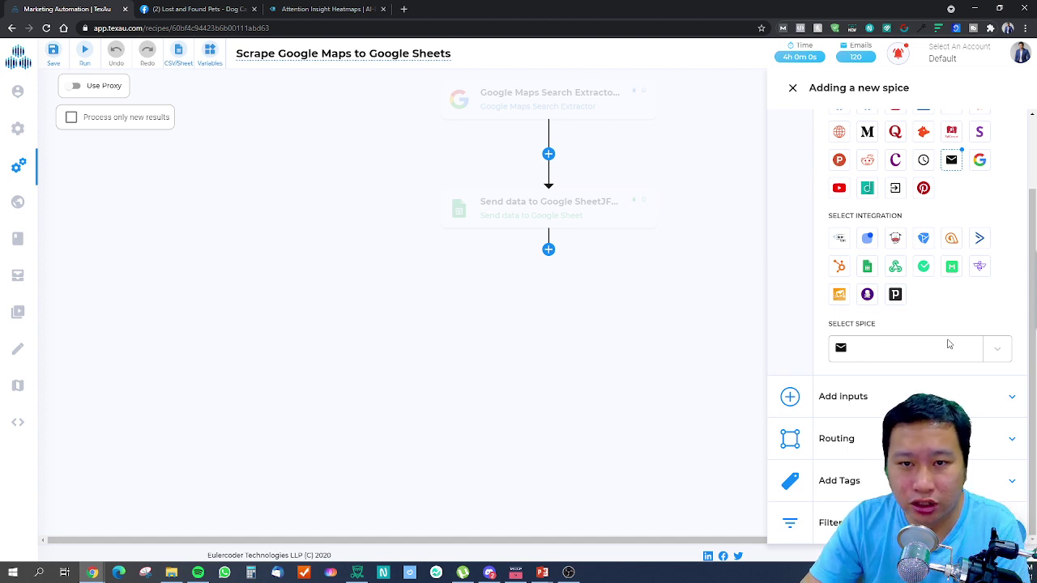
left_click(923, 349)
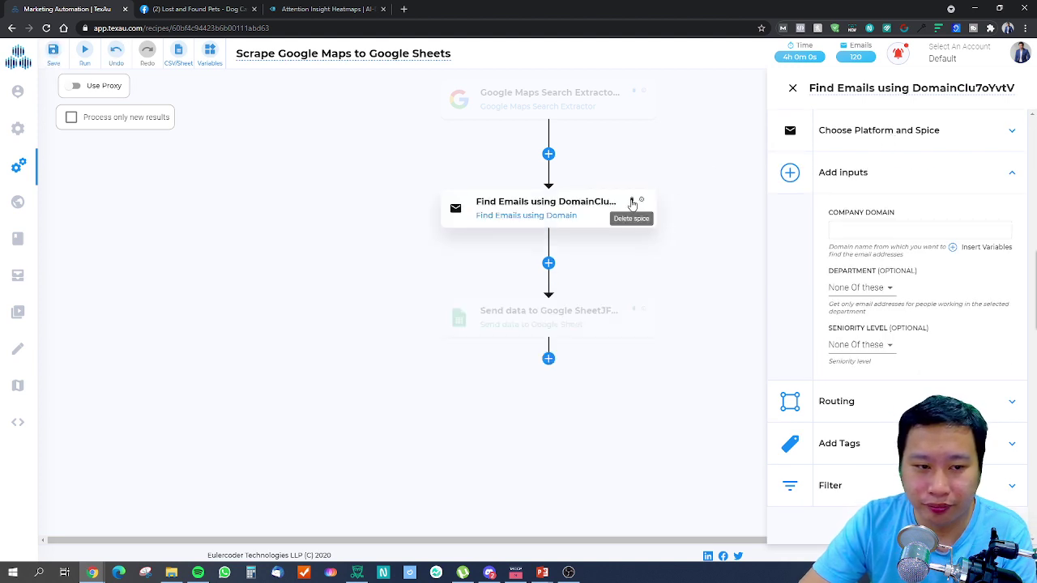
left_click(633, 202)
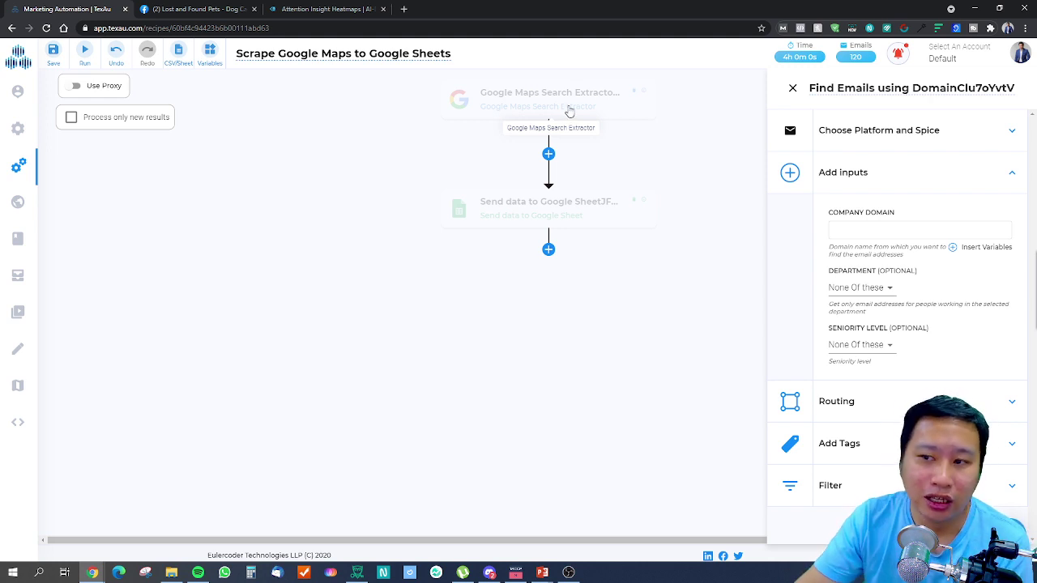
Open the "Quora Profile Followers to Google Sheets" recipe and show the inputs of its "Extract Quora profile followers" spice.
left_click(28, 138)
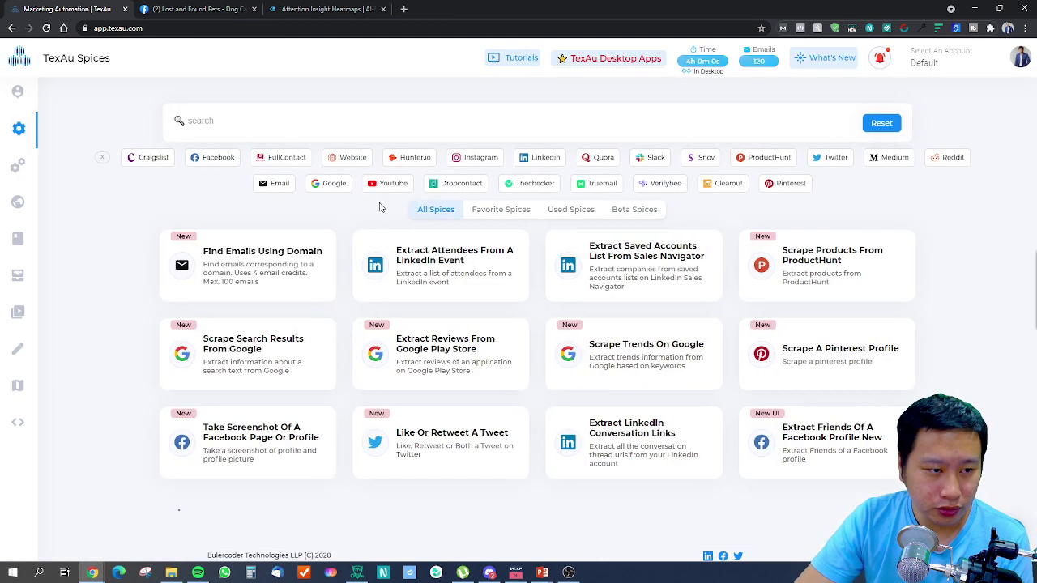
left_click(33, 165)
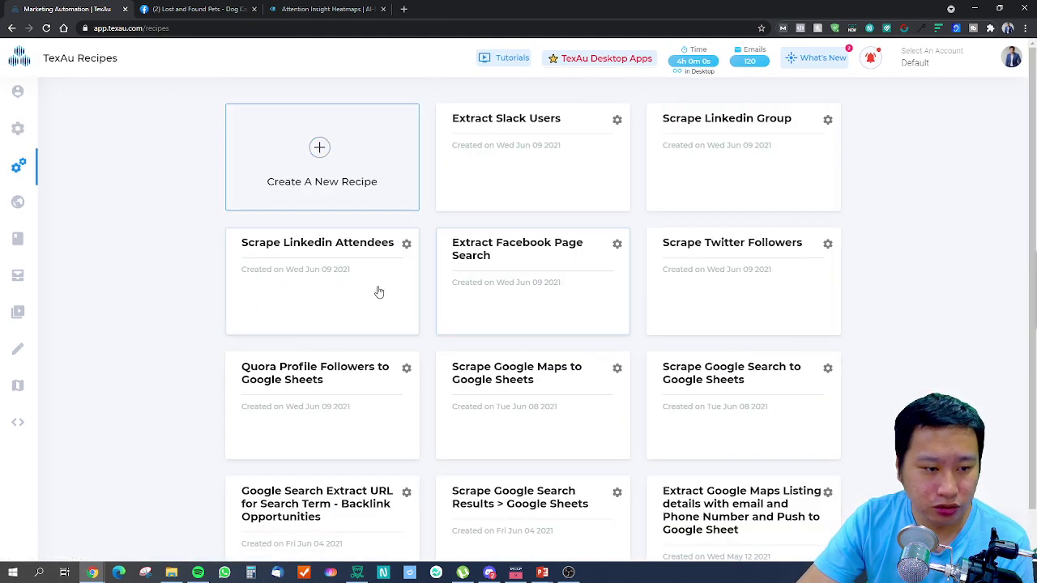
scroll(623, 364, "down", 1)
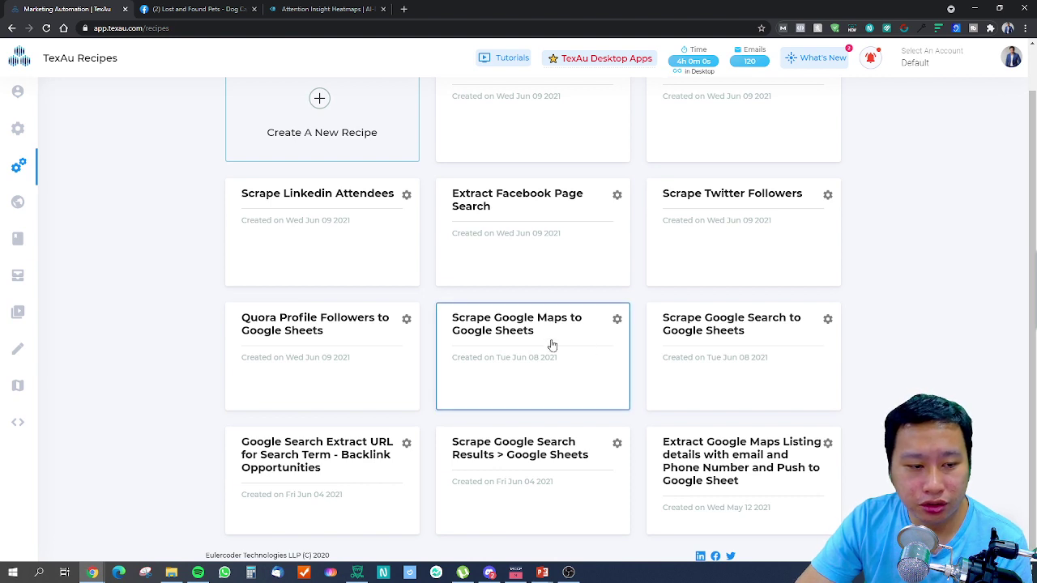
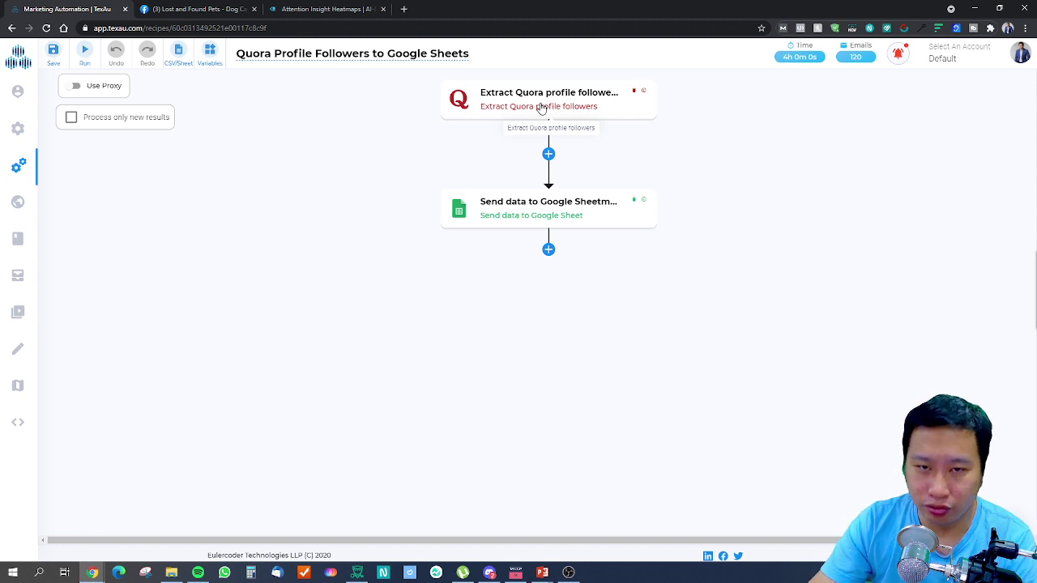
left_click(514, 108)
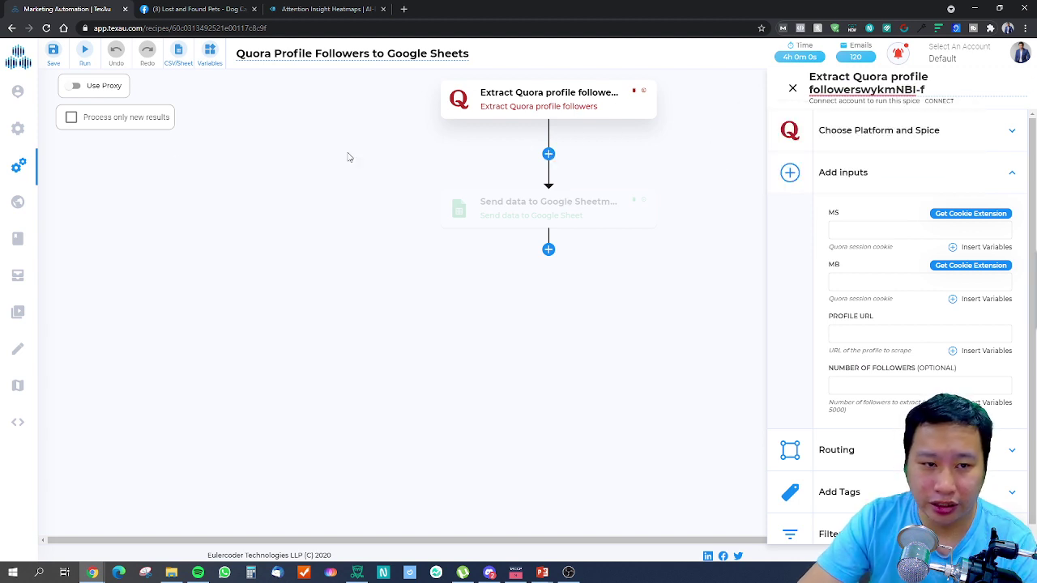
Return to the saved recipes, open "Scrape Twitter Followers" and show the inputs of its "Extract Twitter followers" spice.
mouse_move(3, 134)
left_click(42, 130)
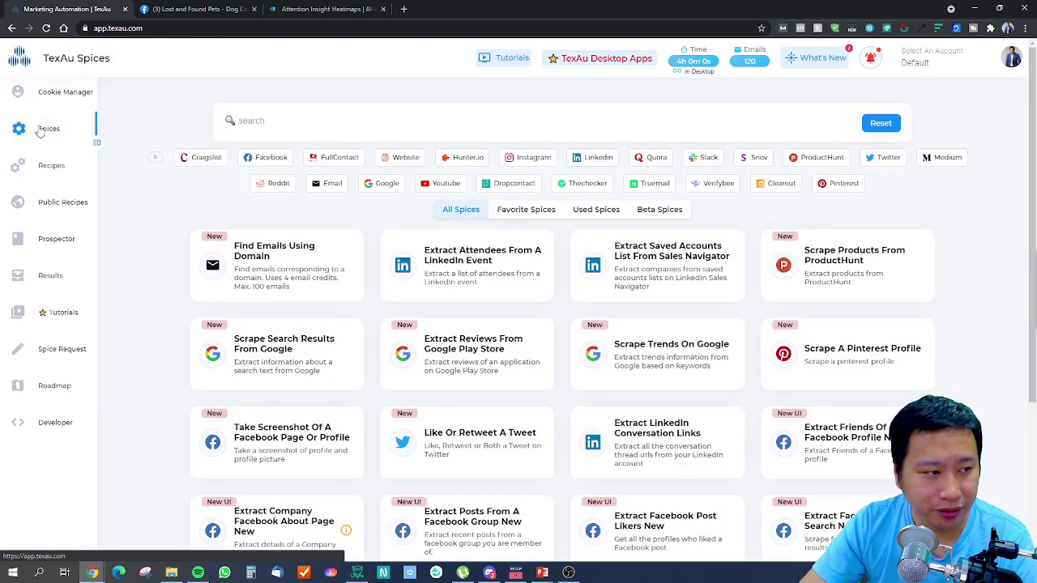
left_click(54, 168)
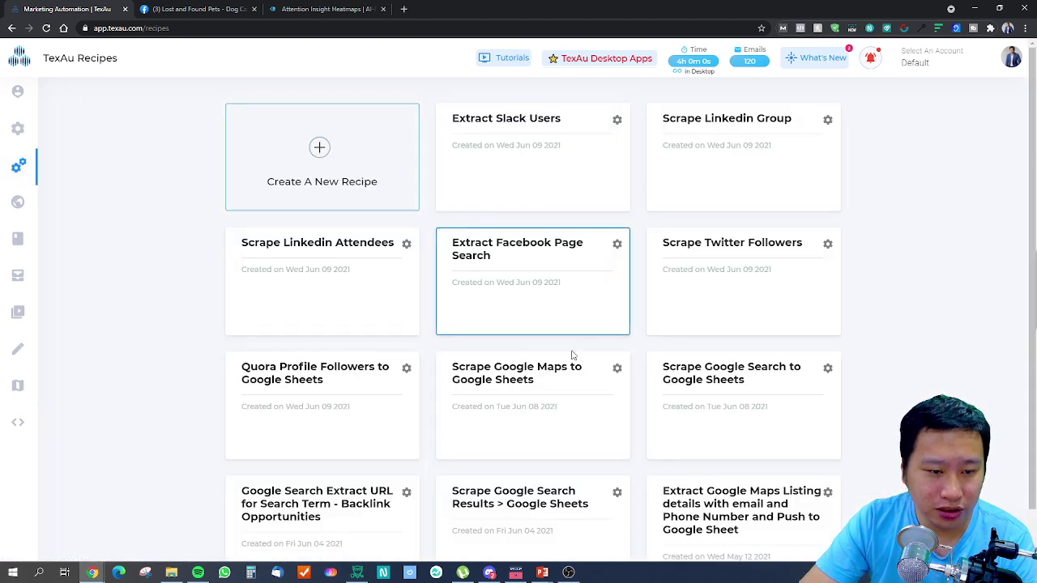
left_click(717, 260)
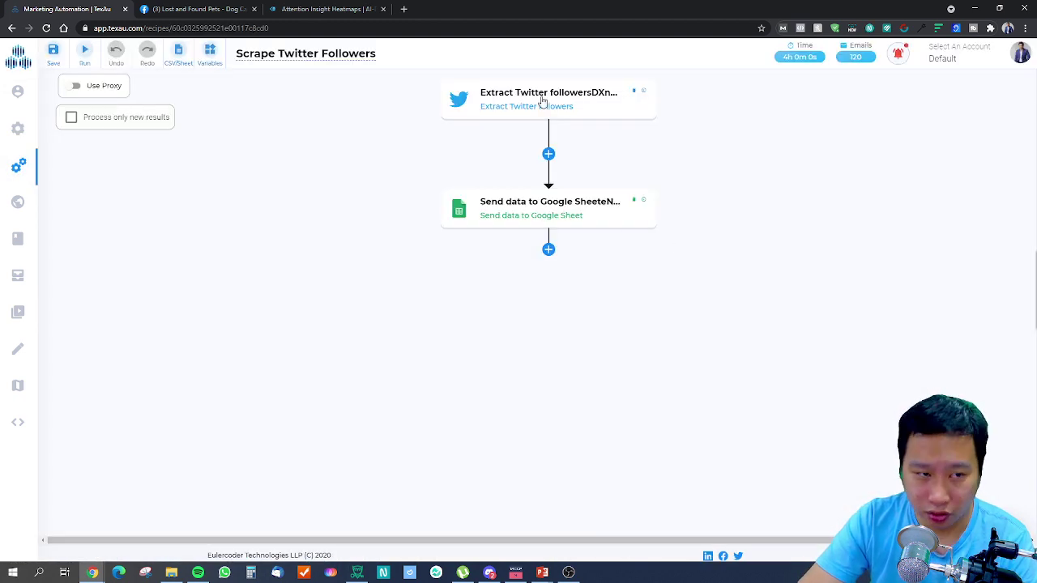
left_click(542, 101)
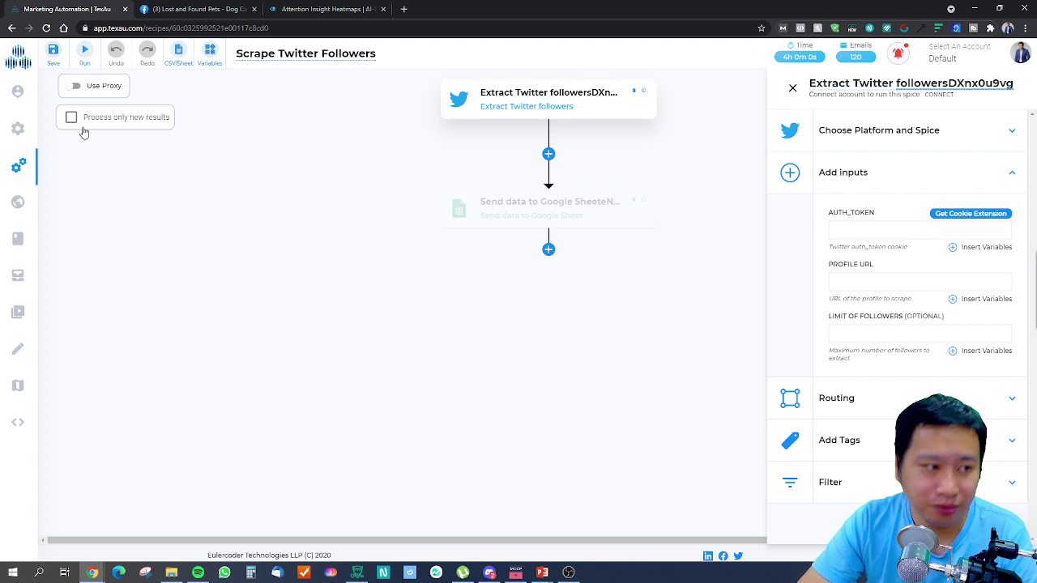
Return to the saved recipes, open "Extract Facebook Page Search" and view the inputs of its "Extract Facebook Page Search New" spice.
left_click(24, 134)
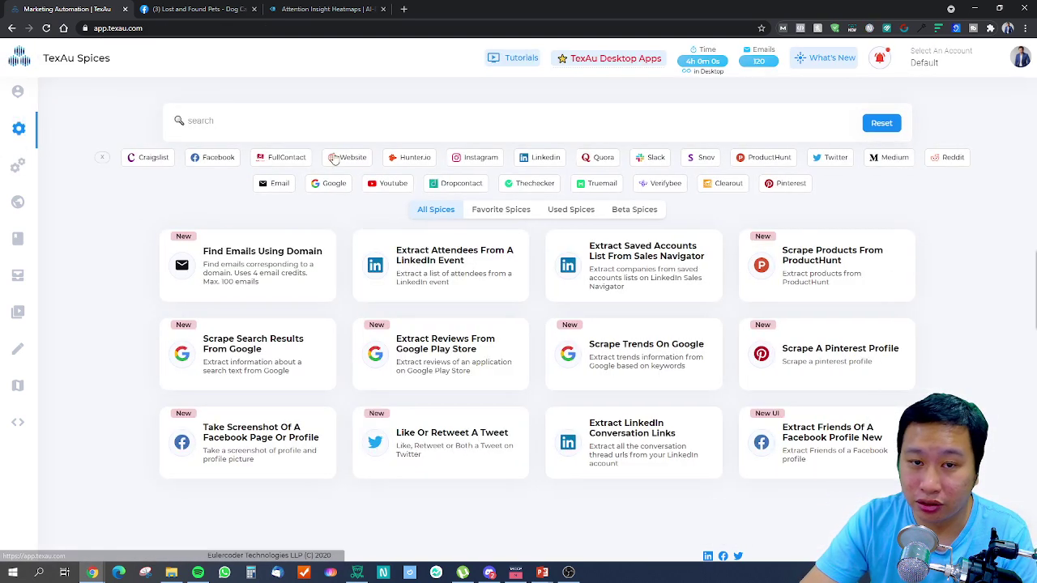
left_click(24, 166)
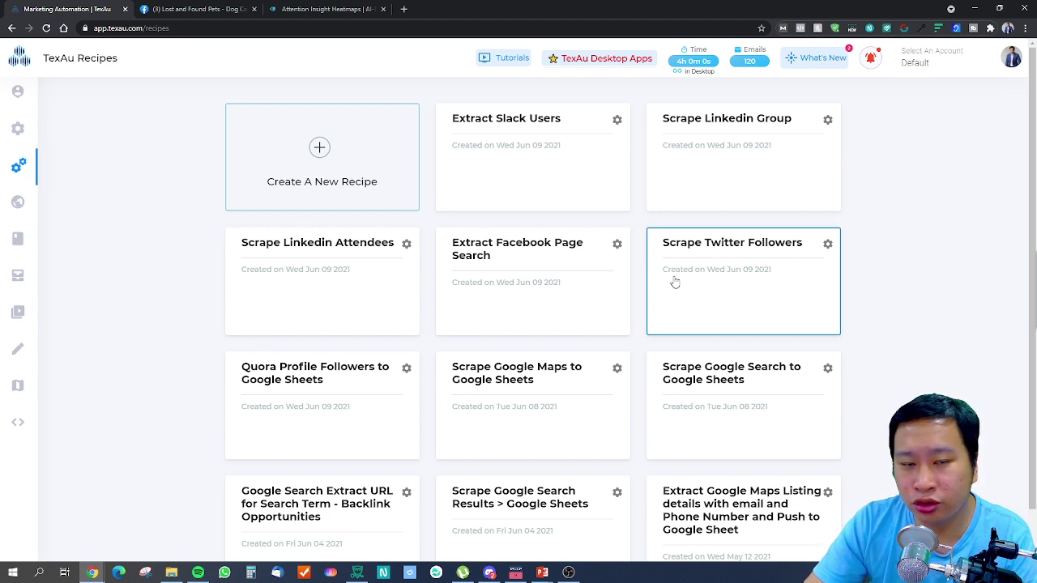
left_click(513, 276)
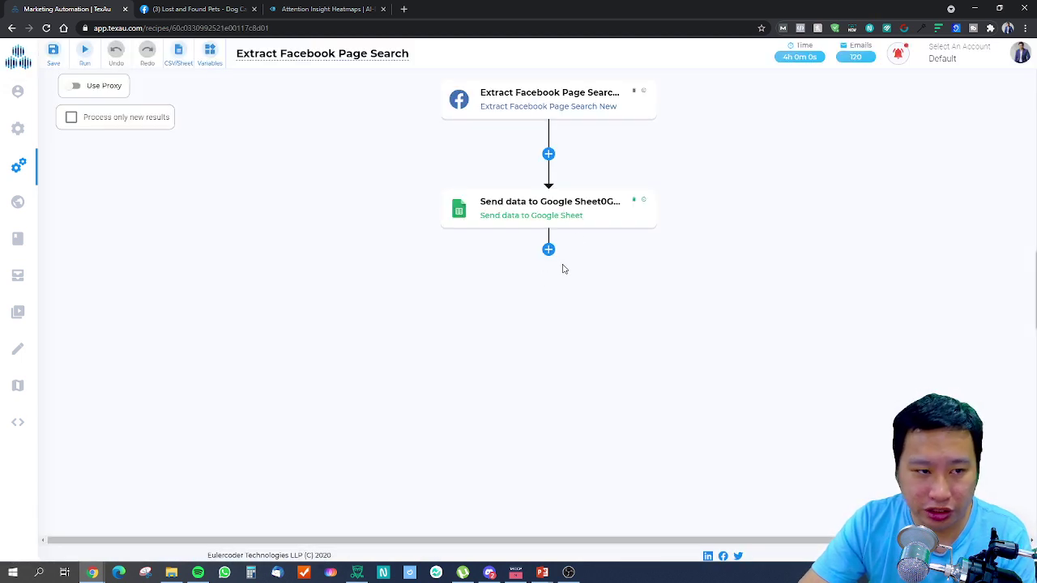
left_click(557, 105)
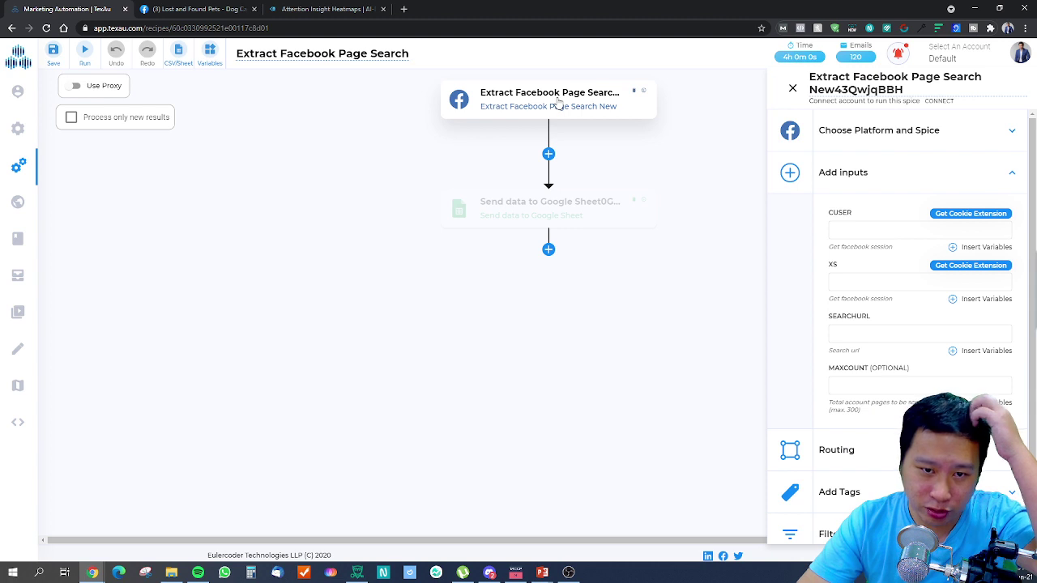
left_click(799, 89)
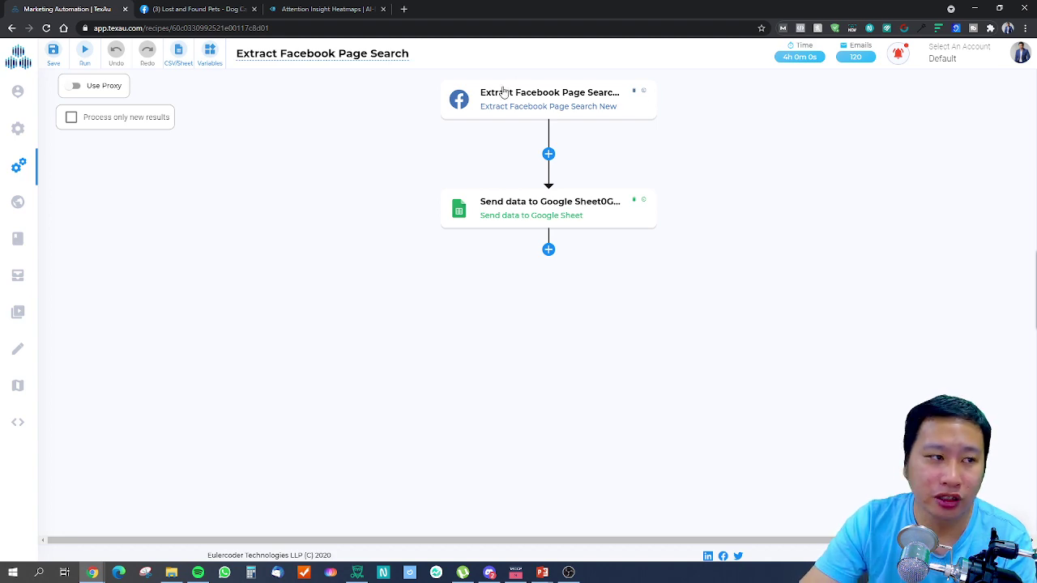
Open Facebook in a new browser tab, search for "design" and restrict the results to pages.
left_click(403, 9)
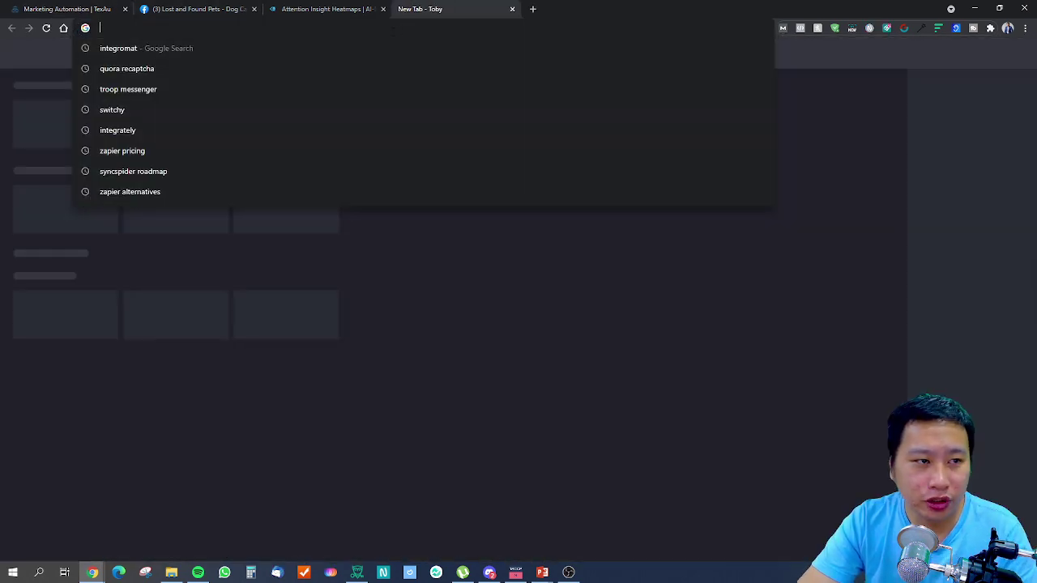
type("face")
key("Return")
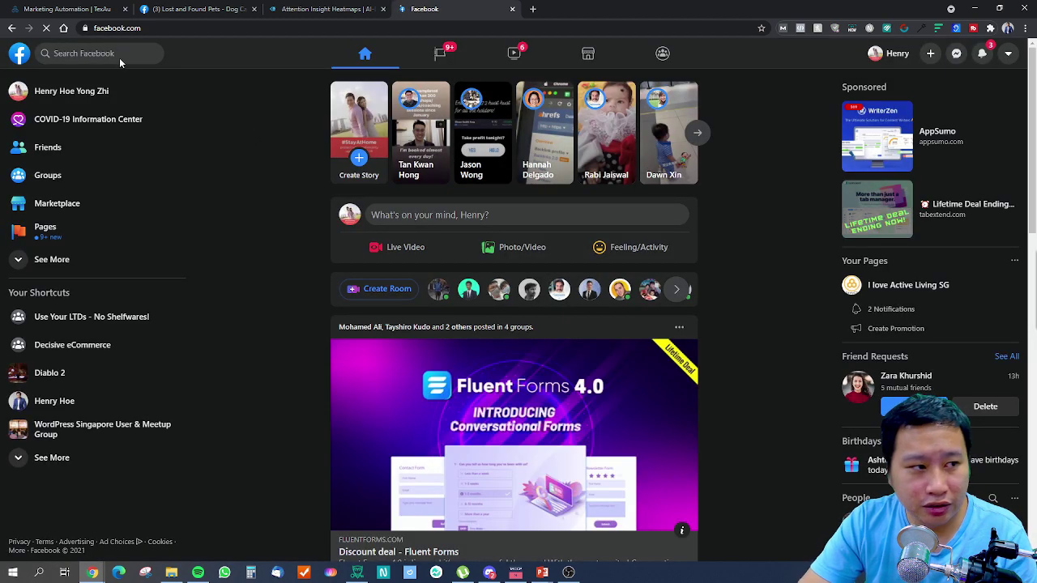
left_click(106, 52)
type("design")
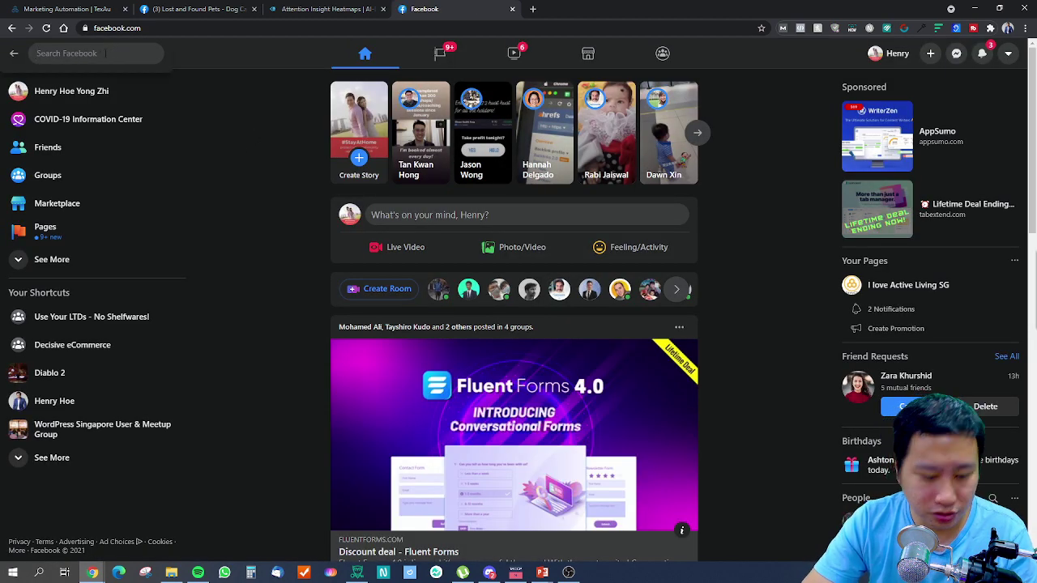
key("Return")
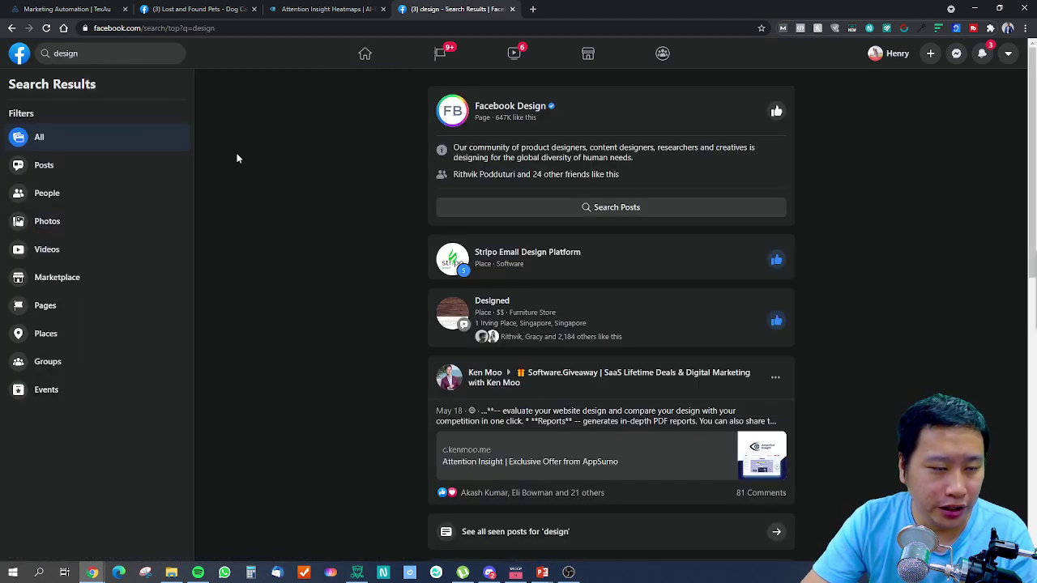
left_click(45, 305)
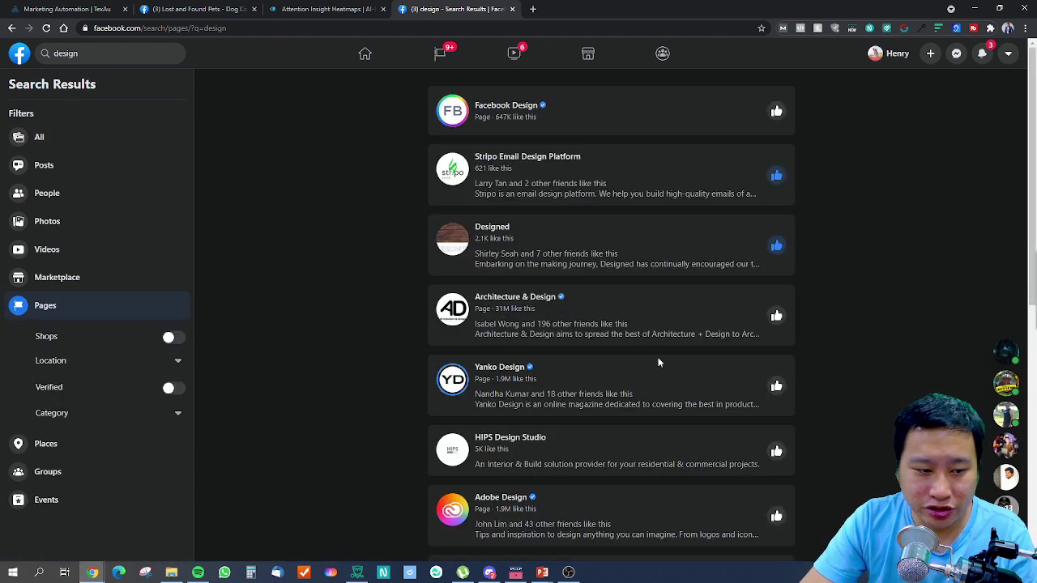
scroll(658, 358, "down", 2)
scroll(612, 337, "up", 2)
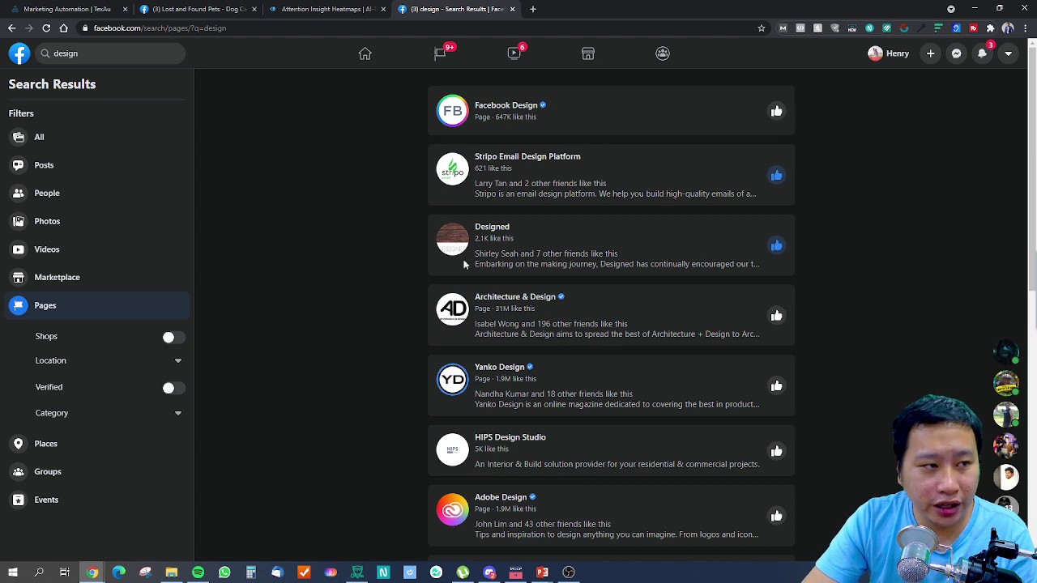
Switch back to TexAu and view the platforms and integrations offered for a new spice after the Facebook page search.
left_click(73, 9)
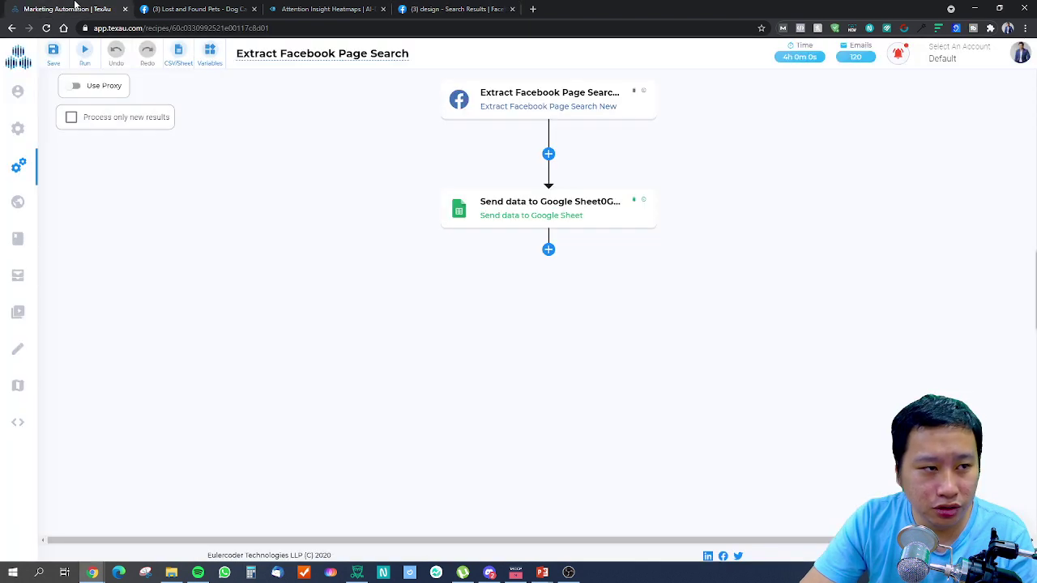
left_click(548, 153)
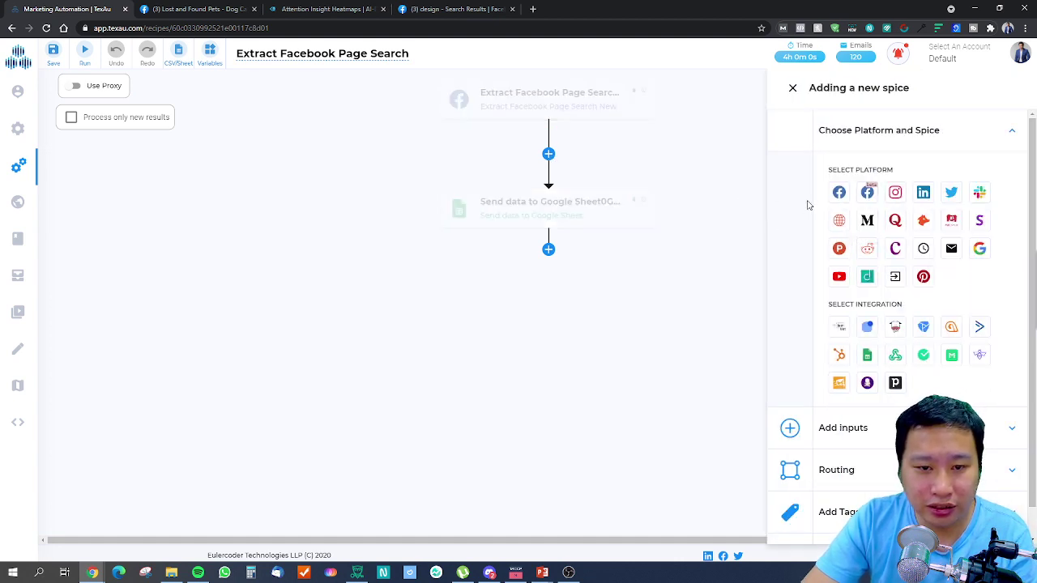
left_click(793, 87)
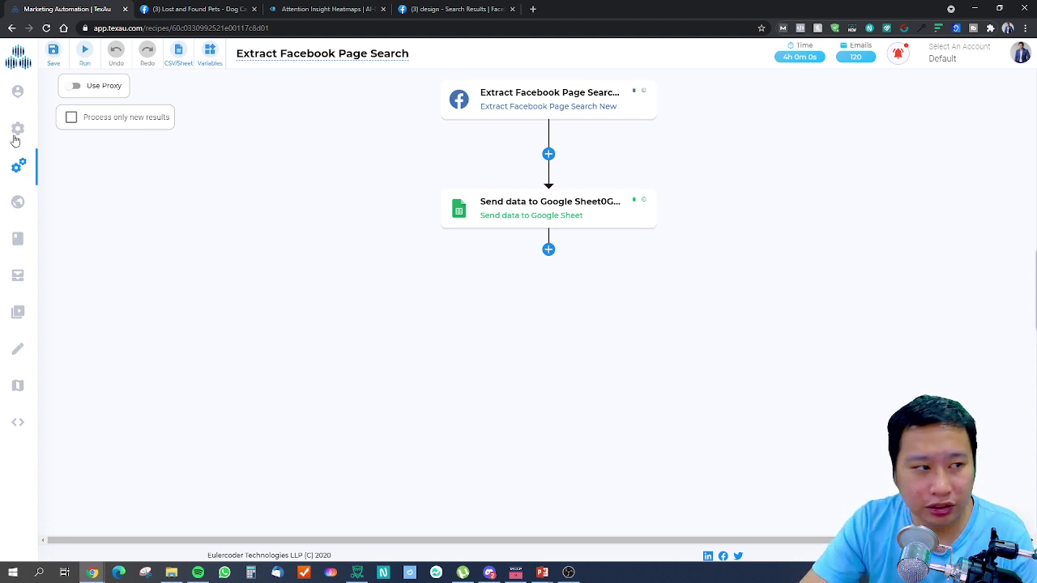
Return to the saved recipes, open "Scrape Linkedin Attendees" and view the inputs of its "Extract Attendees from a LinkedIn Event" spice.
mouse_move(23, 130)
left_click(45, 167)
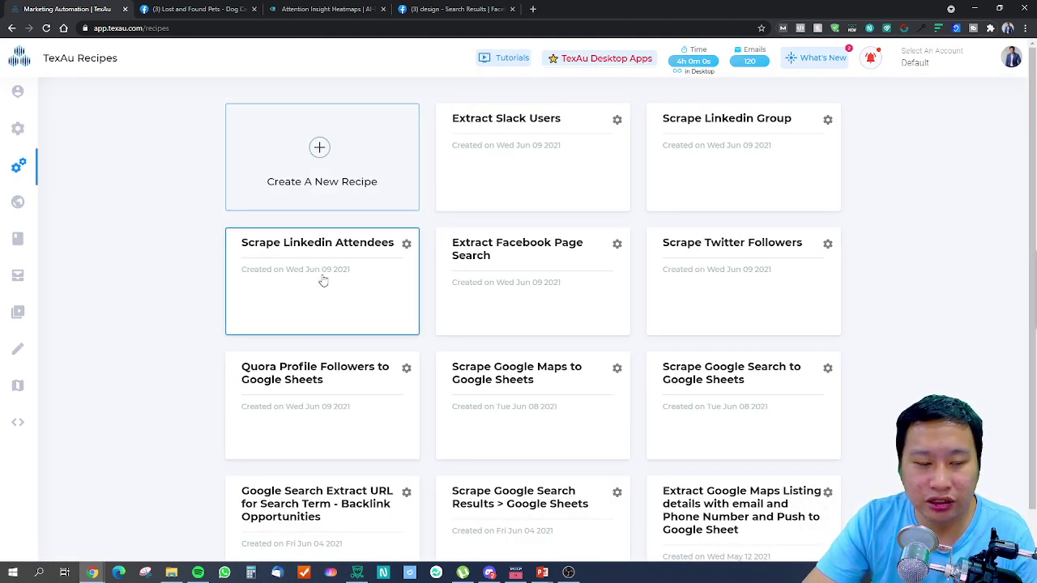
left_click(323, 279)
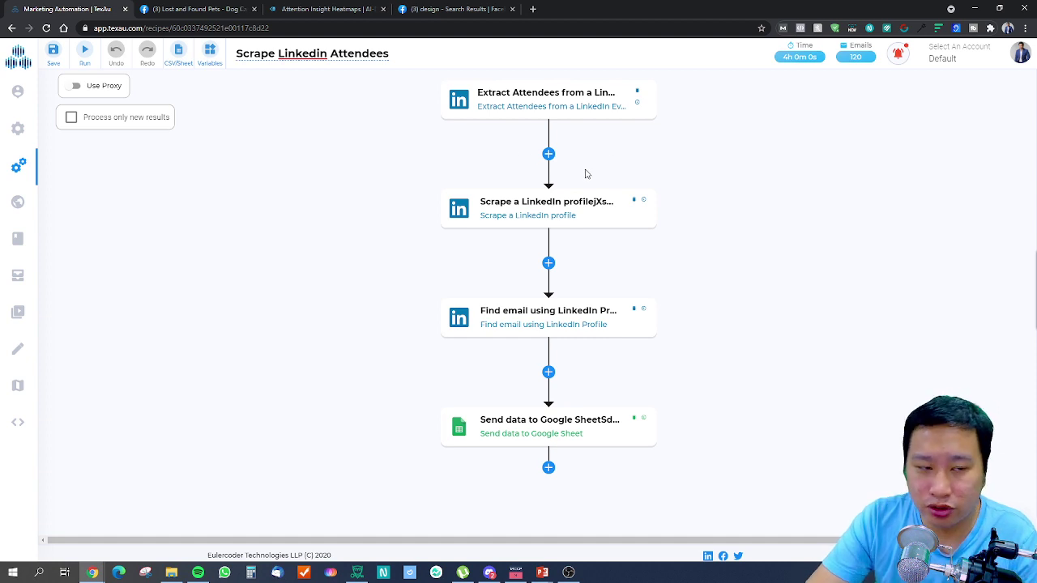
left_click(521, 96)
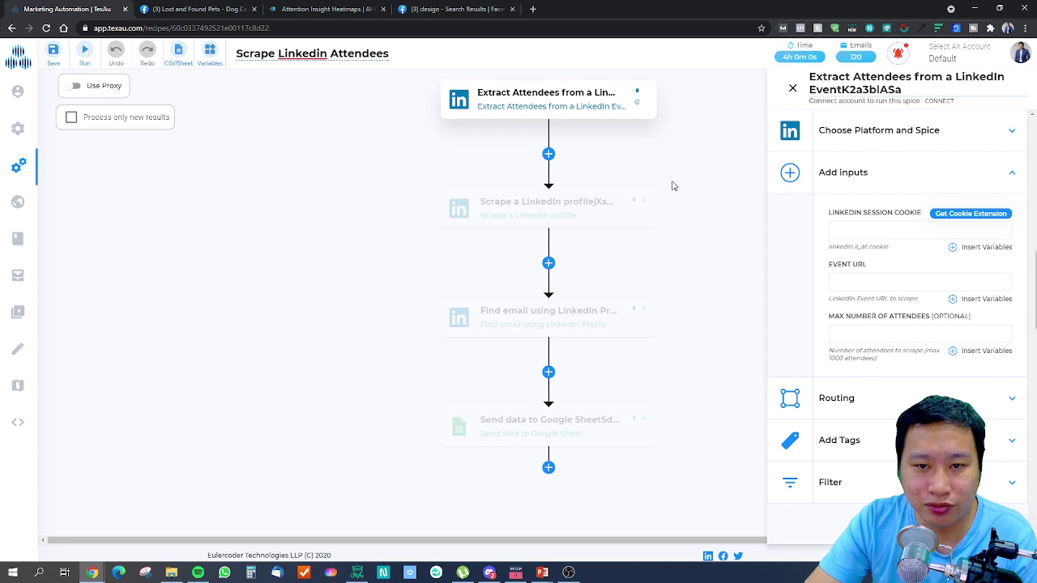
left_click(792, 89)
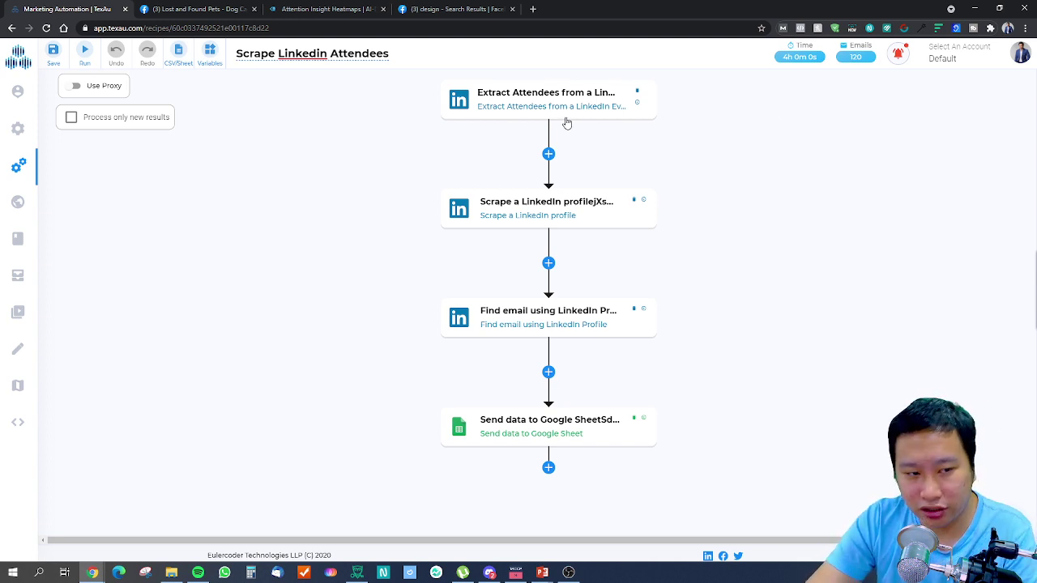
View the inputs of the attendees recipe's "Scrape a LinkedIn profile" and "Find email using LinkedIn Profile" spices.
left_click(516, 215)
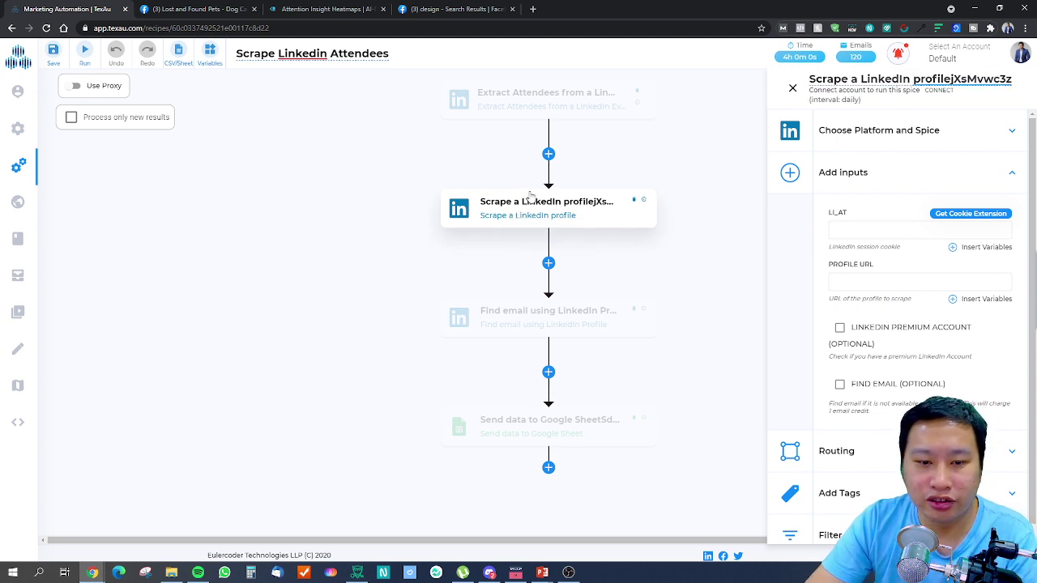
left_click(524, 321)
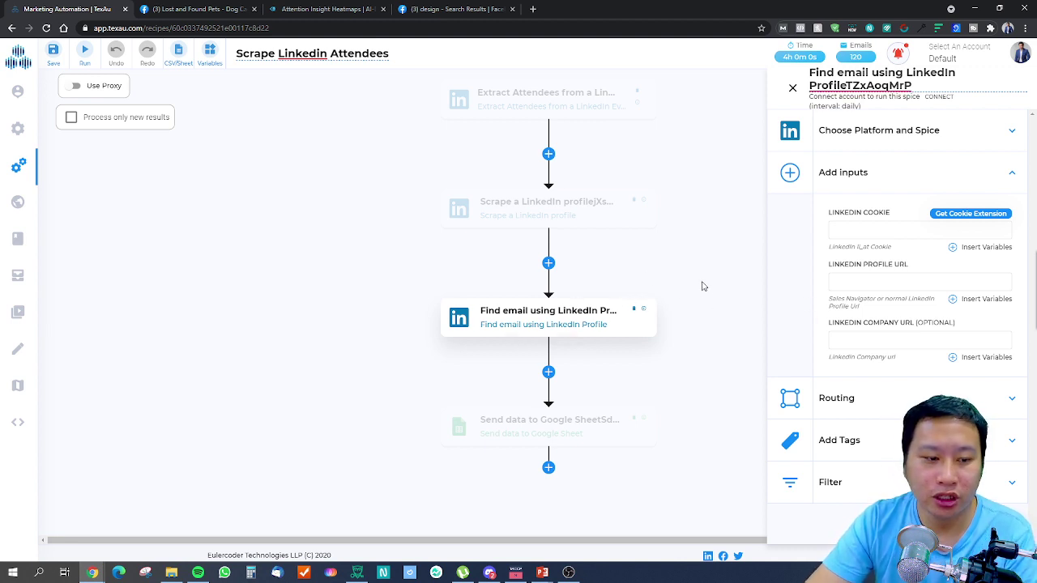
left_click(790, 91)
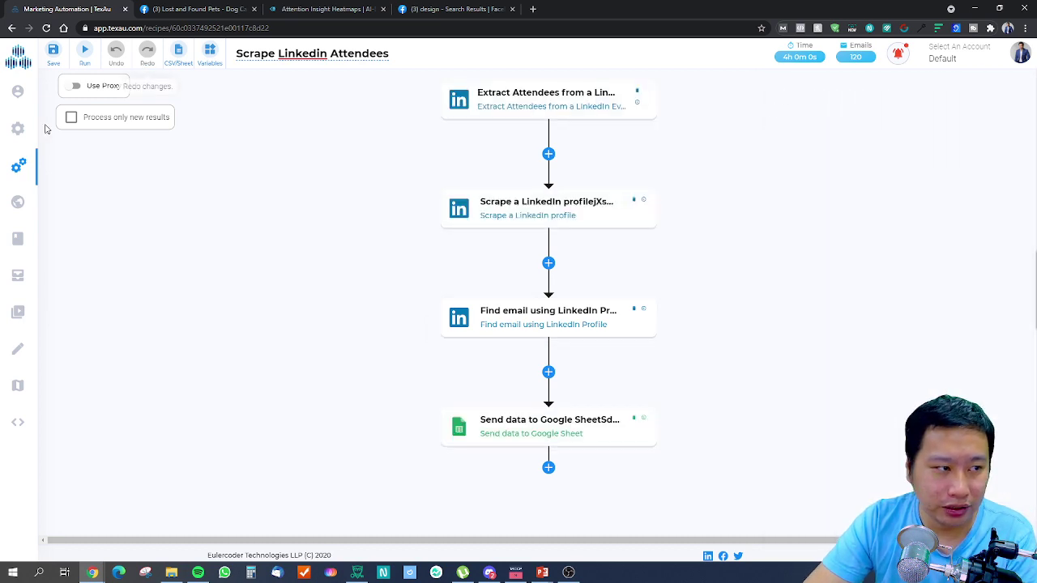
Return to the saved recipes, open "Scrape Linkedin Group" and show the inputs of its "Linkedin Group Members" spice.
left_click(21, 134)
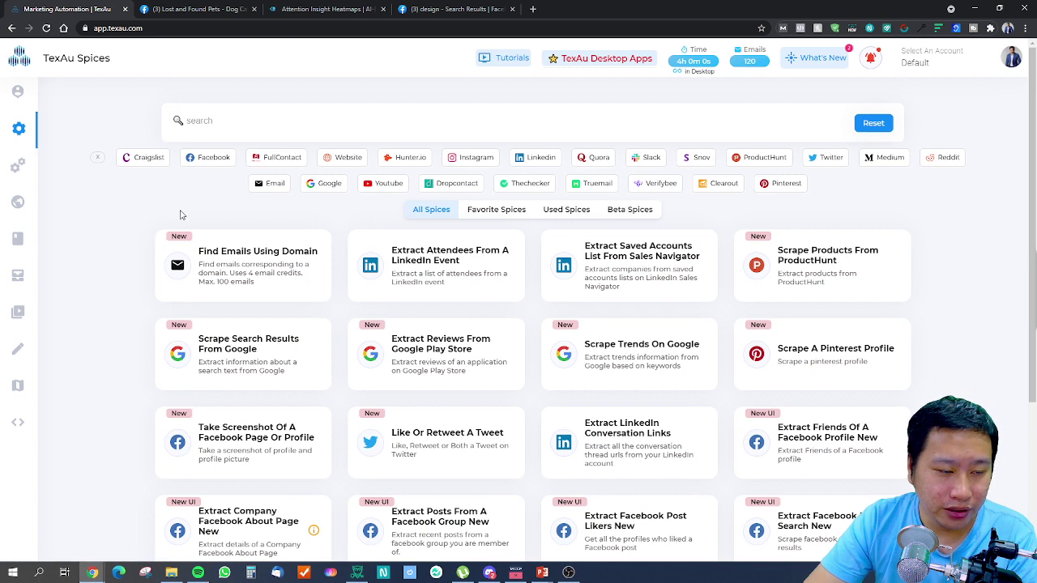
left_click(12, 164)
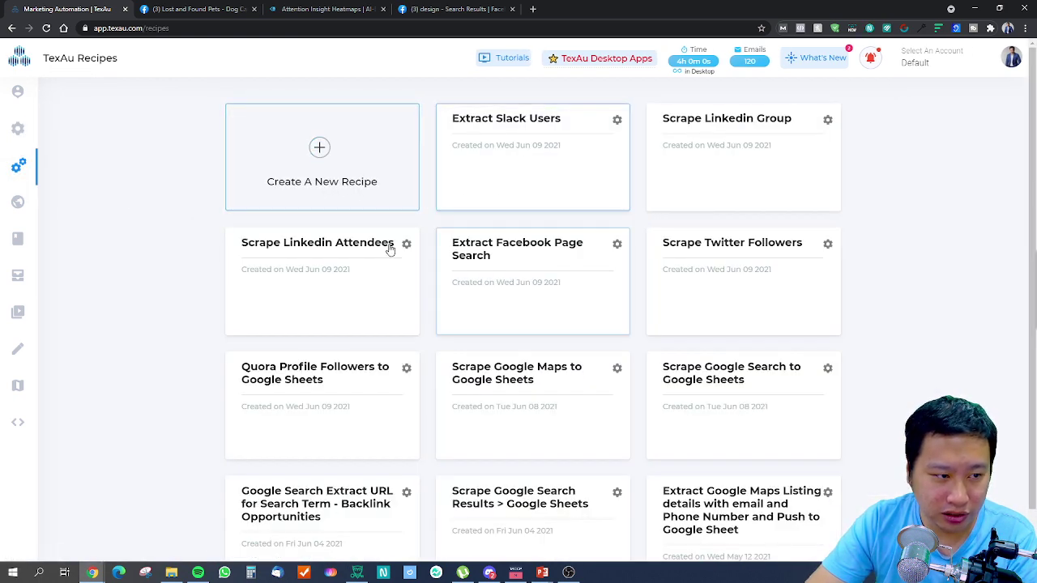
left_click(725, 162)
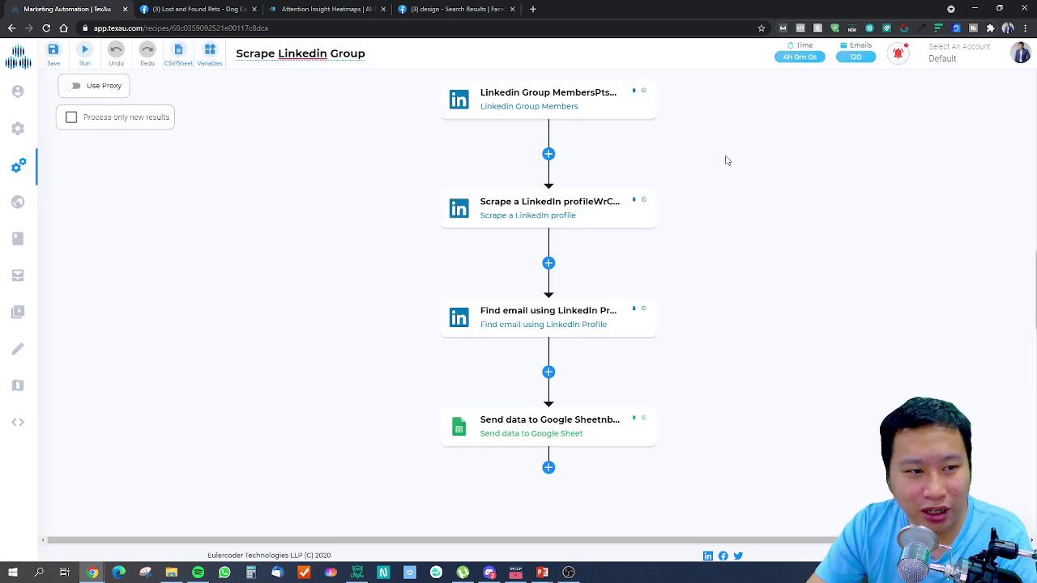
left_click(533, 95)
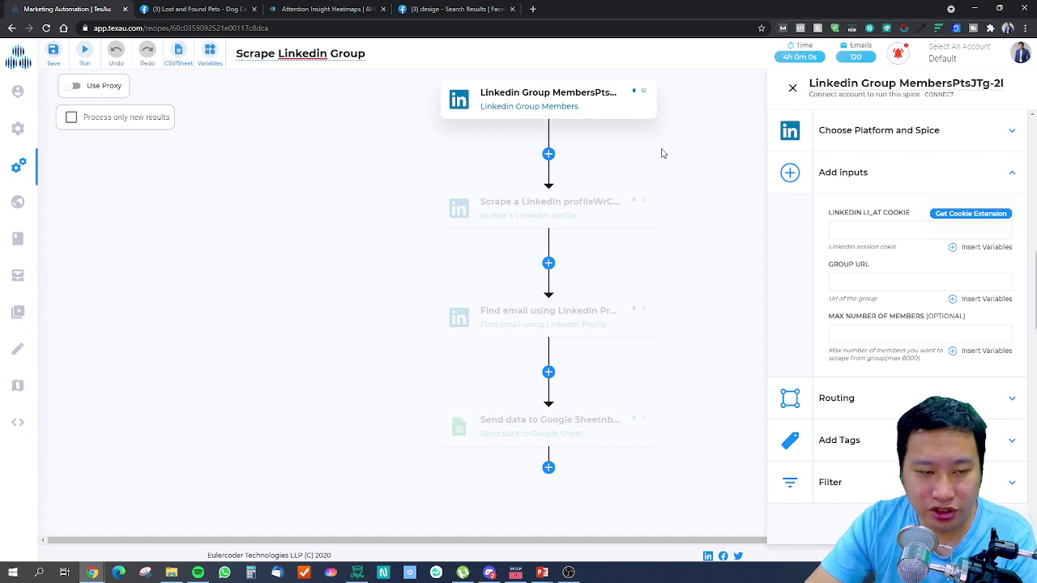
View the inputs of the group recipe's "Scrape a LinkedIn profile" and "Find email using LinkedIn Profile" spices.
left_click(496, 209)
left_click(522, 318)
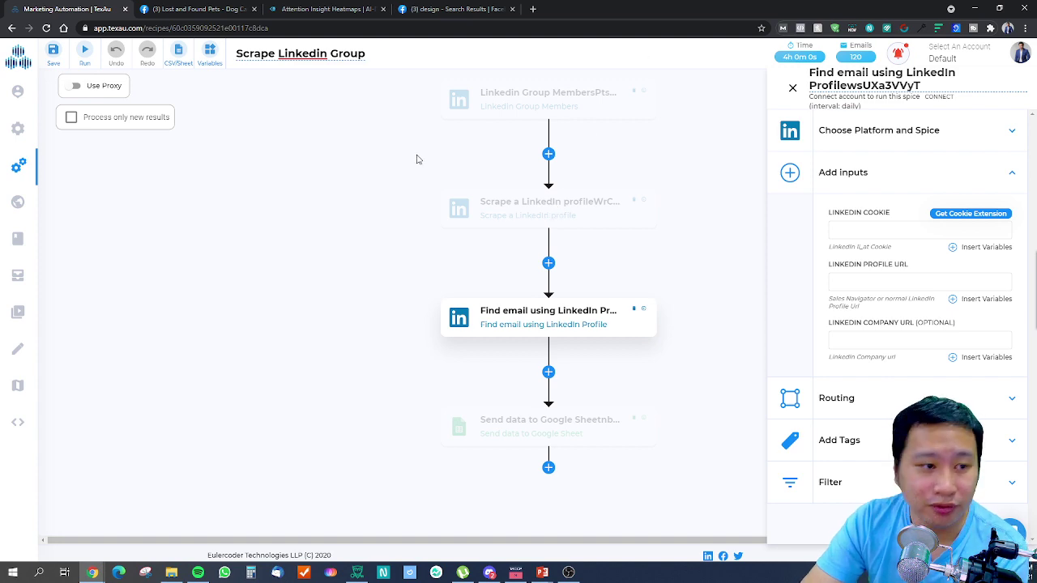
left_click(792, 88)
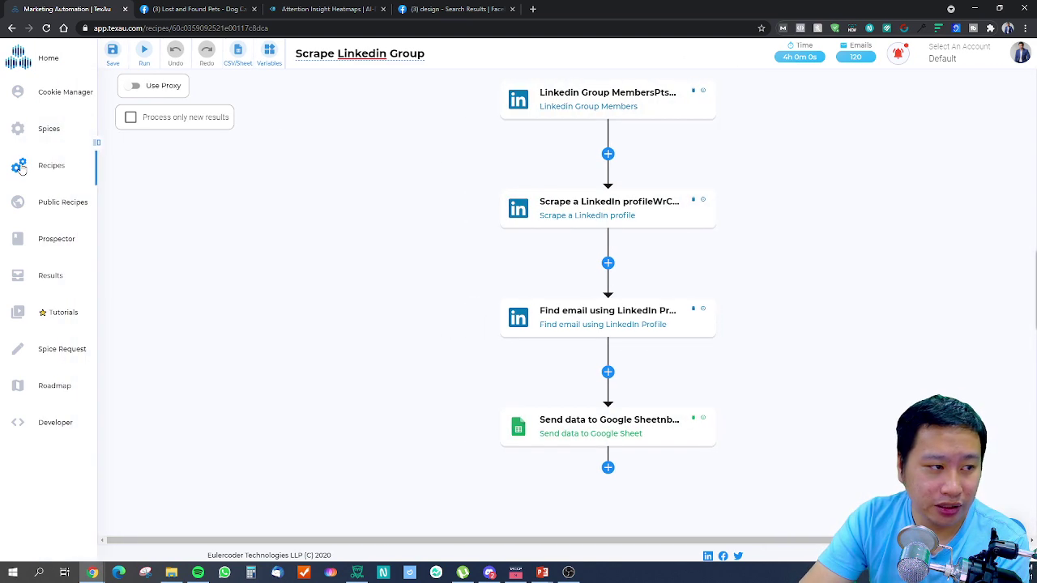
Return to the saved recipes, open "Extract Slack Users" and show the inputs of its "Send data to Google Sheet" spice.
left_click(68, 165)
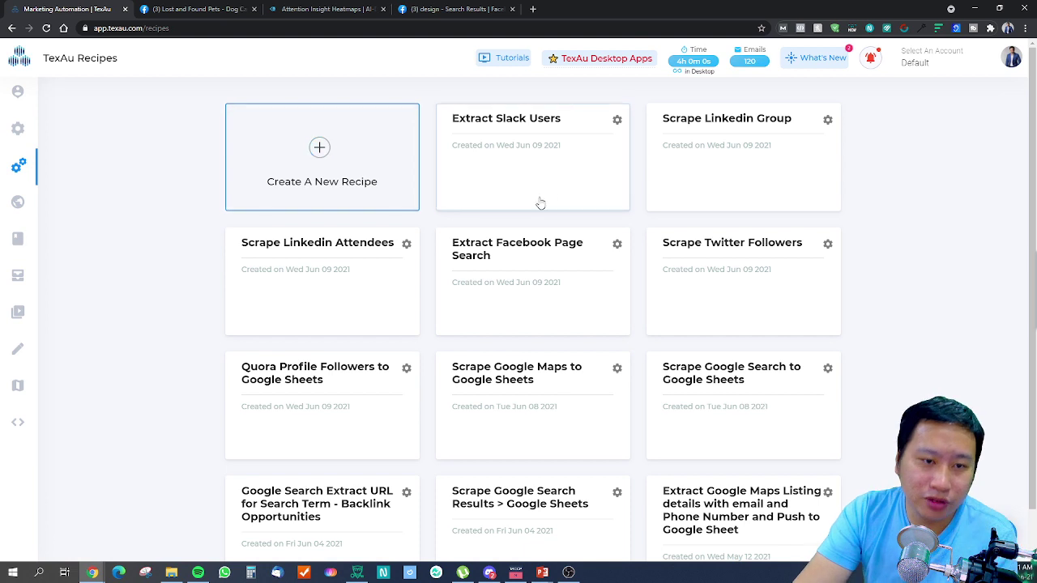
left_click(581, 171)
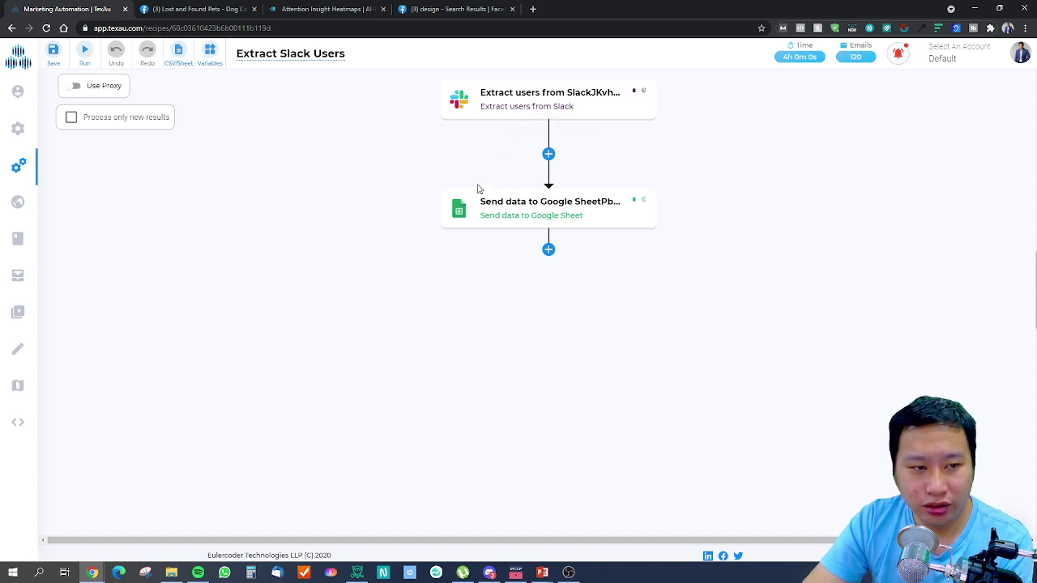
left_click(497, 209)
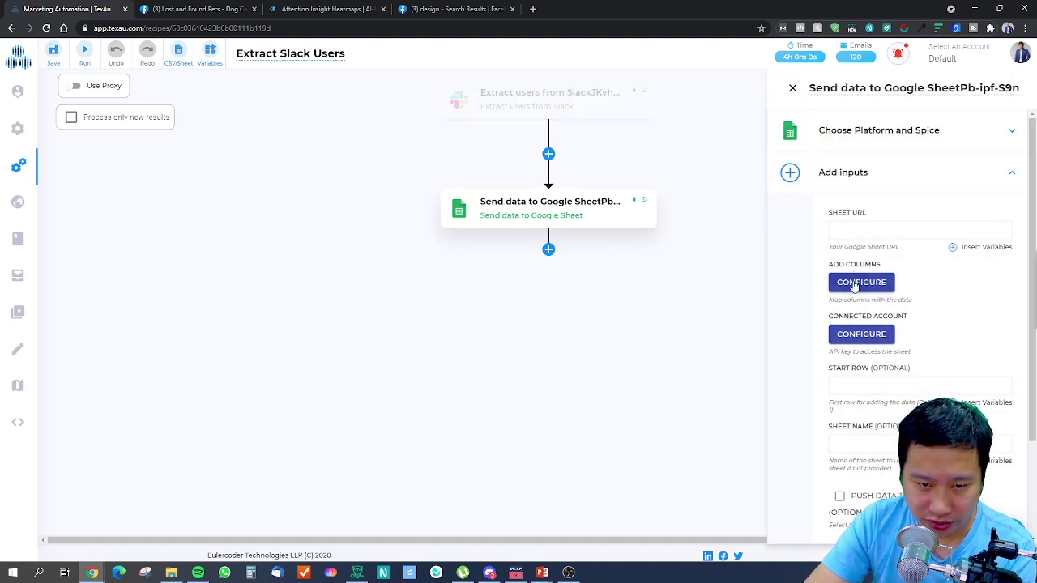
Open the Google Sheet column mapping, expand all Slack user variables available for column 1, and save the mapping without a value.
left_click(859, 282)
left_click(774, 228)
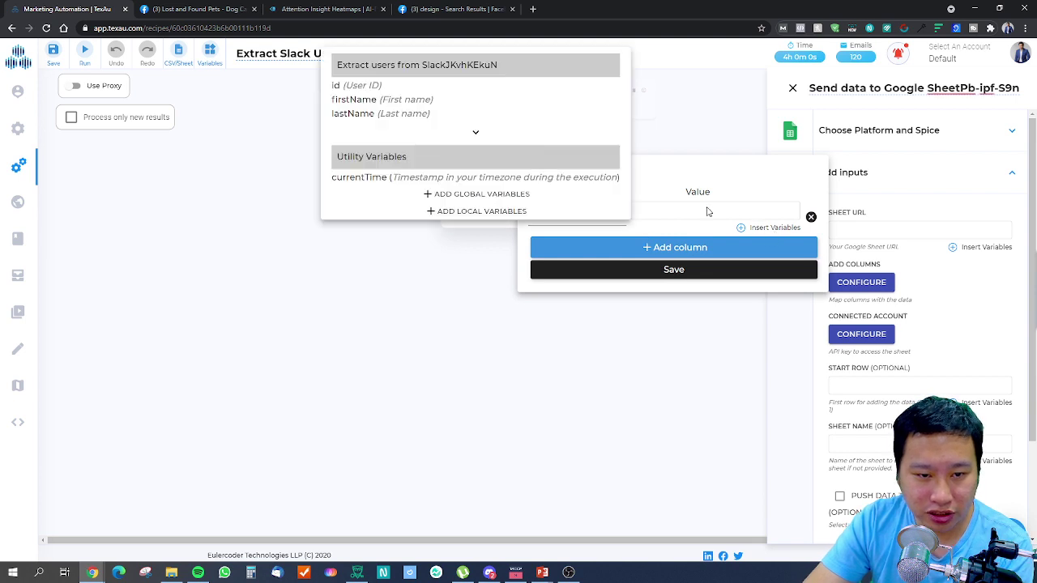
left_click(475, 133)
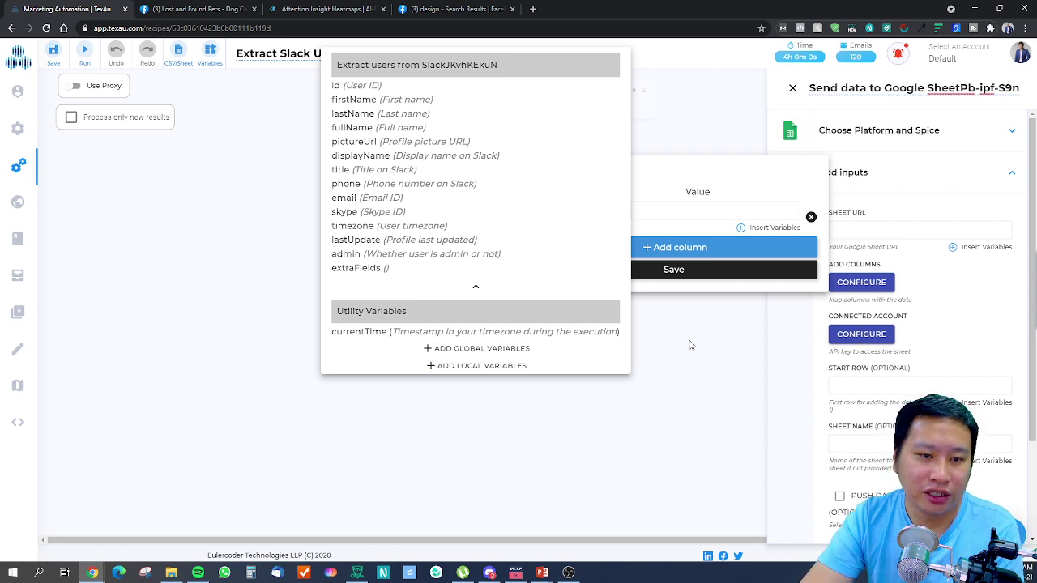
left_click(798, 212)
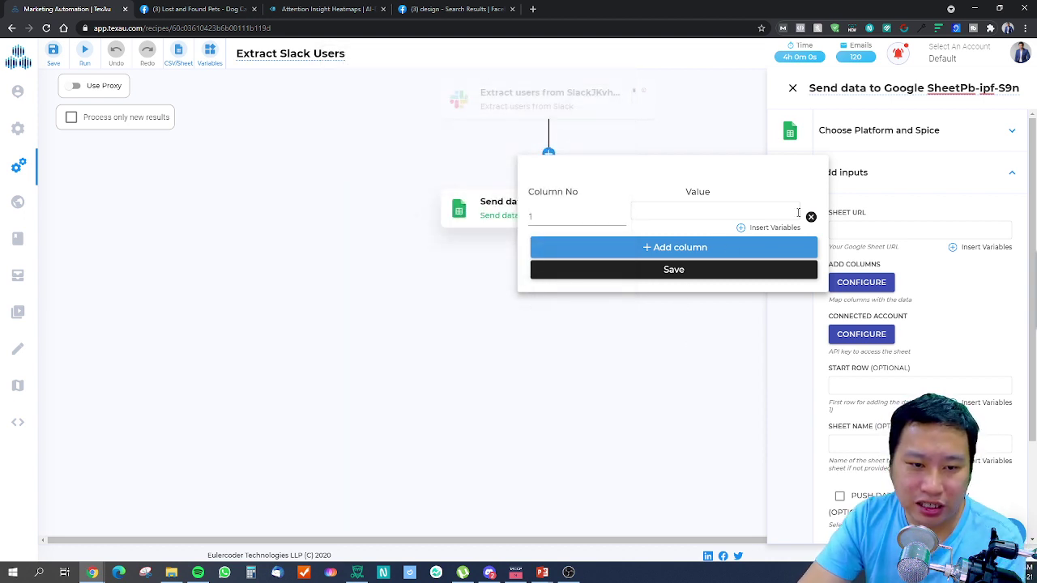
left_click(723, 270)
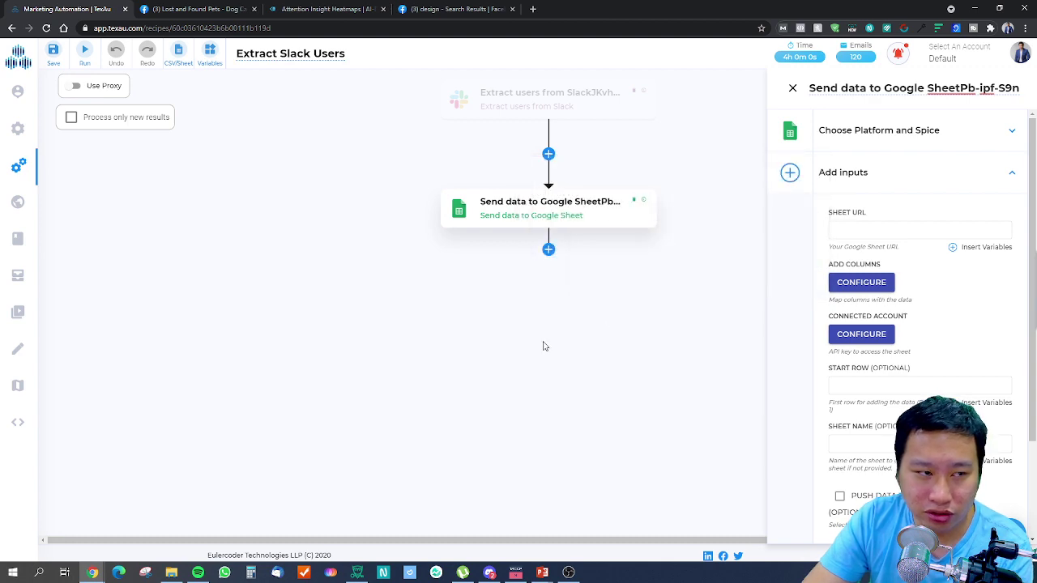
Leave the "Extract Slack Users" recipe and return to the saved recipes.
left_click(30, 132)
left_click(42, 169)
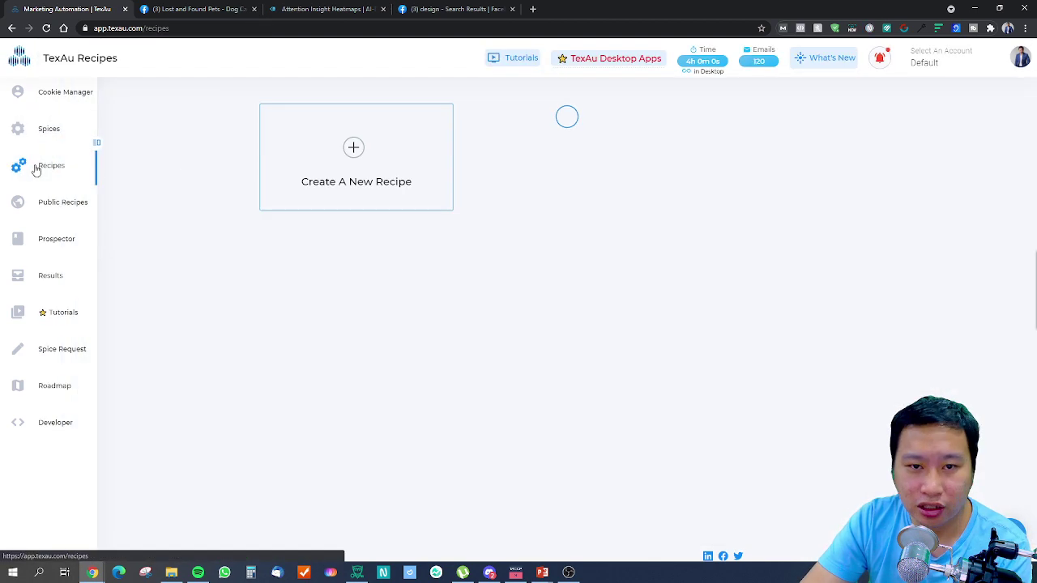